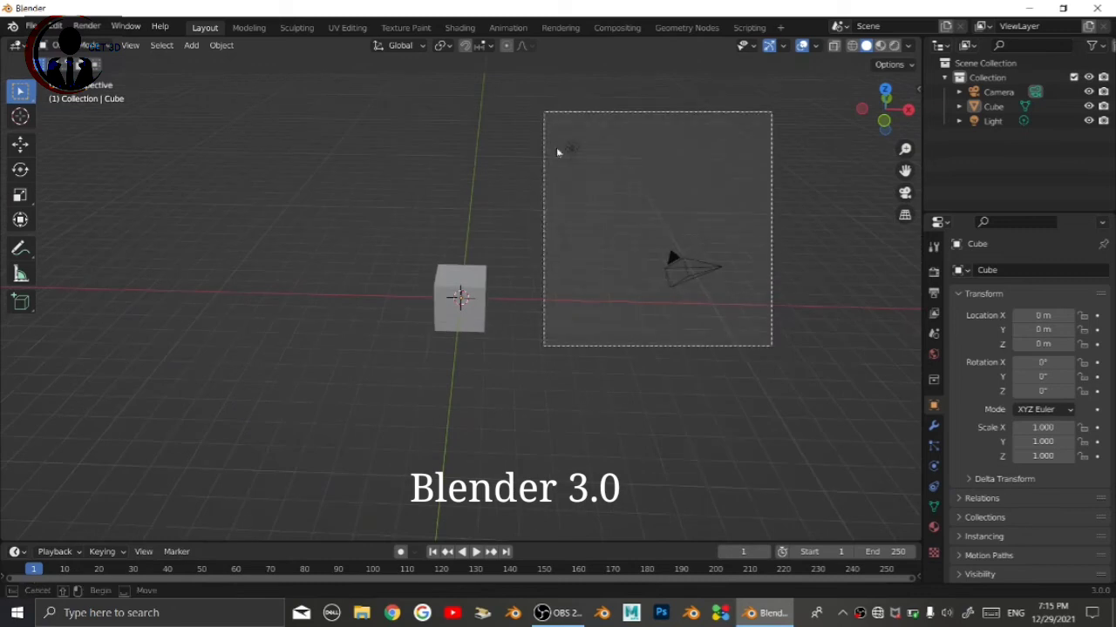
# Delete the camera and light, and switch to the Geometry Nodes workspace with the spreadsheet area collapsed
pyautogui.press('Delete')
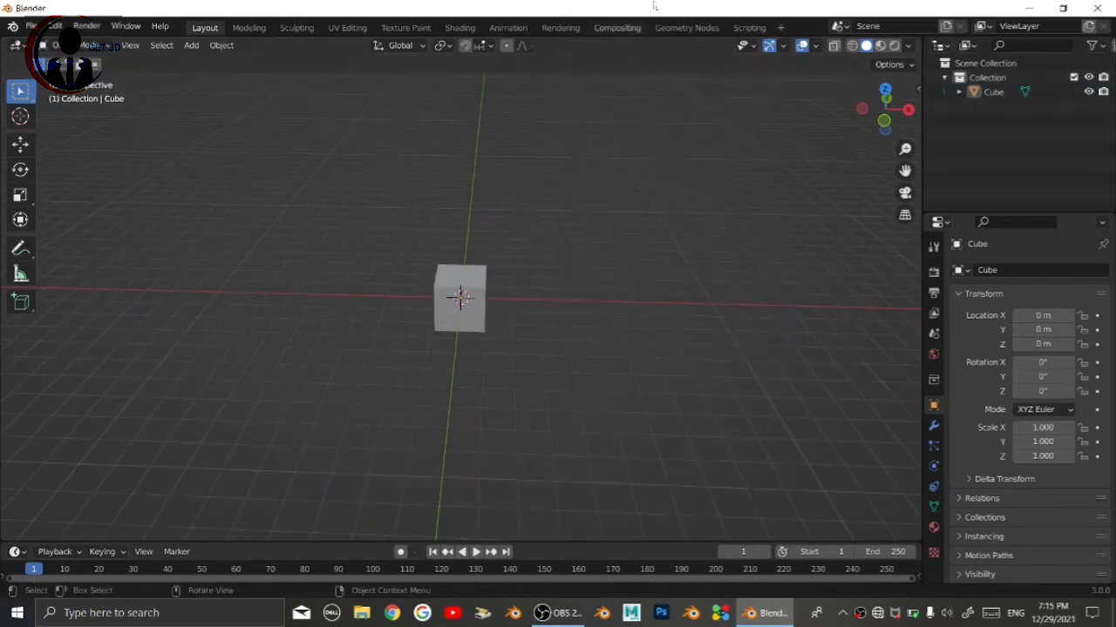
pyautogui.click(687, 27)
pyautogui.press('KP_1')
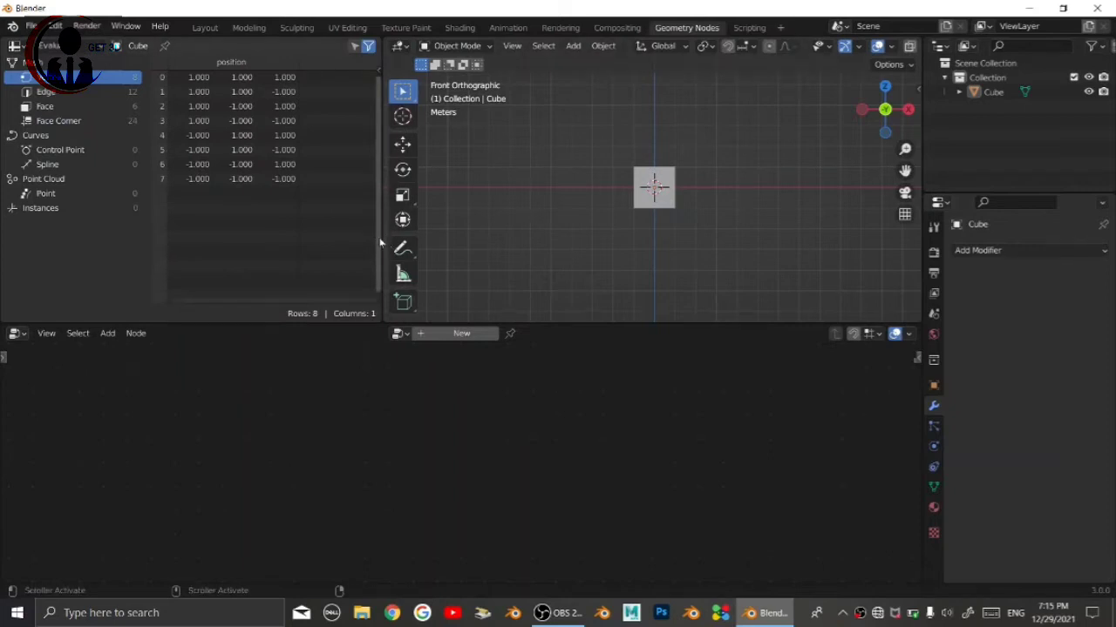
pyautogui.moveTo(385, 248); pyautogui.dragTo(17, 247)
pyautogui.scroll(3, 501, 194)
# Create a new geometry node tree on the cube and delete its Group Input node
pyautogui.click(491, 194)
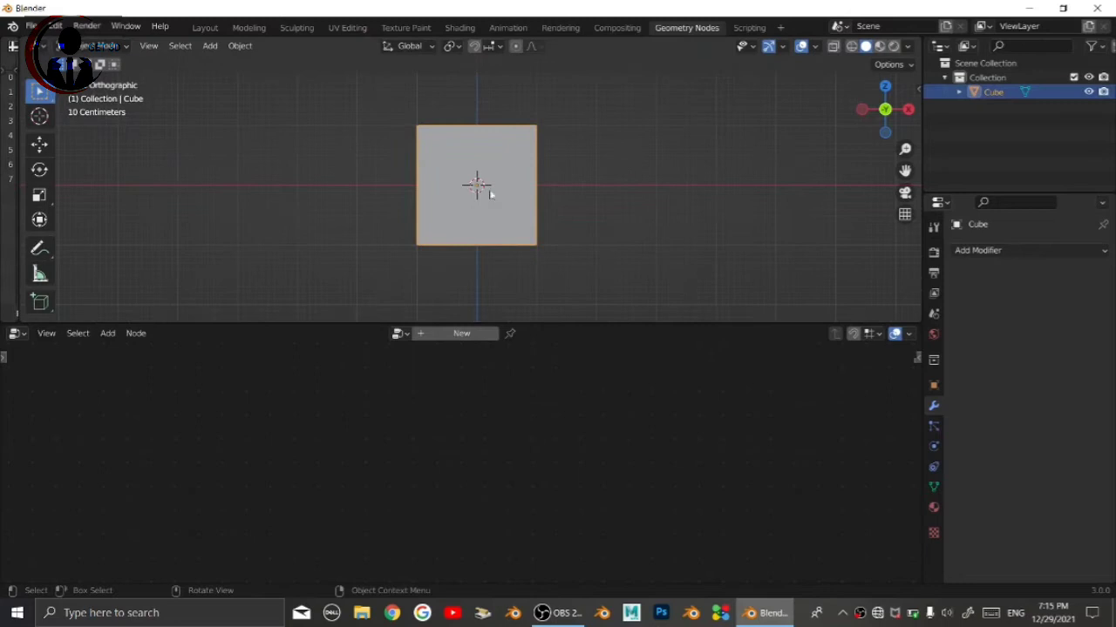
pyautogui.click(577, 200)
pyautogui.click(450, 334)
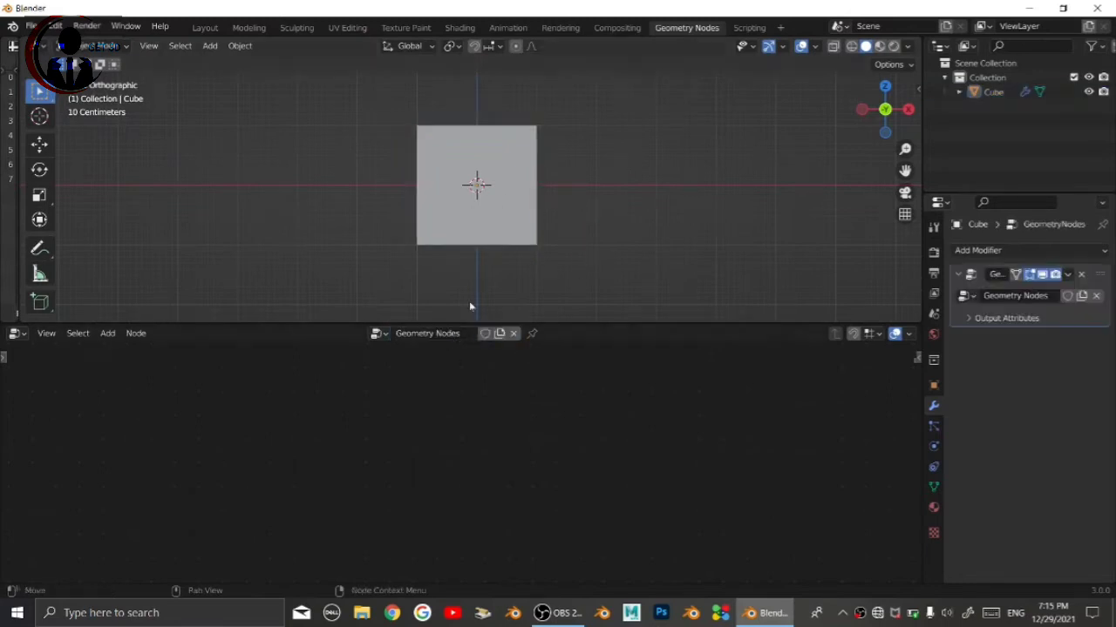
pyautogui.click(486, 237)
pyautogui.moveTo(316, 475); pyautogui.dragTo(318, 489)
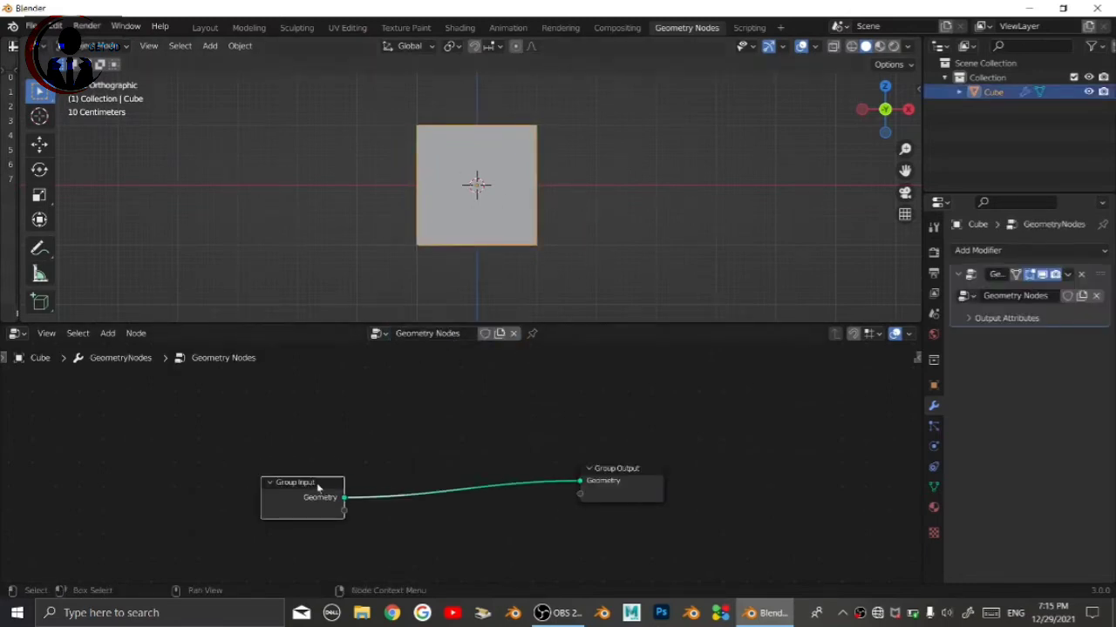
pyautogui.press('x')
# Add a String to Curves node and connect its Curves output to the Group Output's Geometry input
pyautogui.hotkey('shift', 'a')
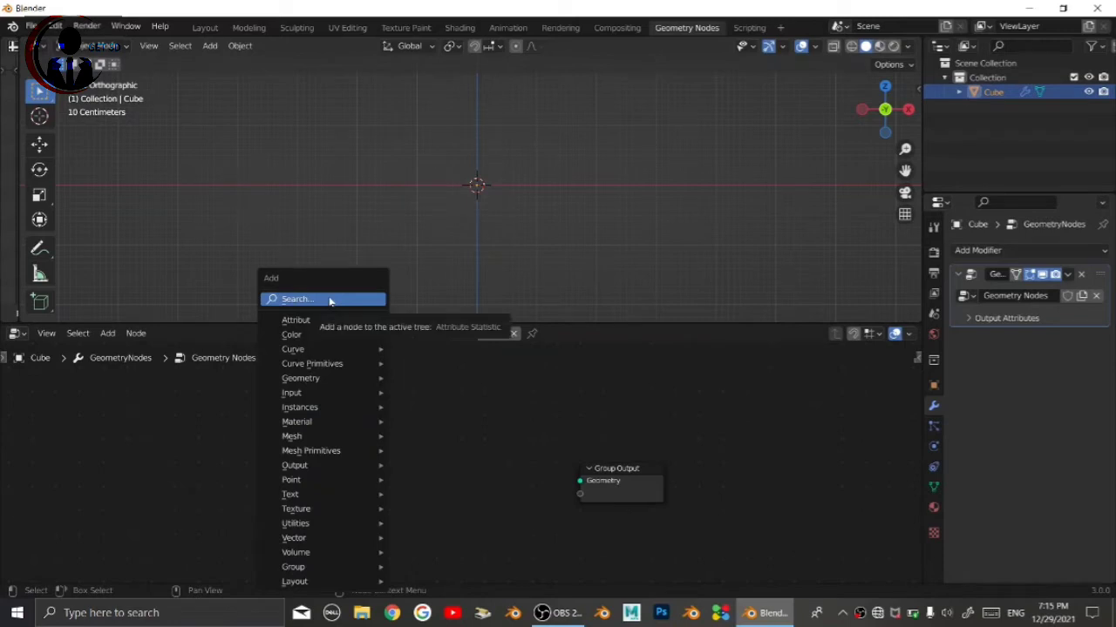
pyautogui.click(329, 301)
pyautogui.write('str')
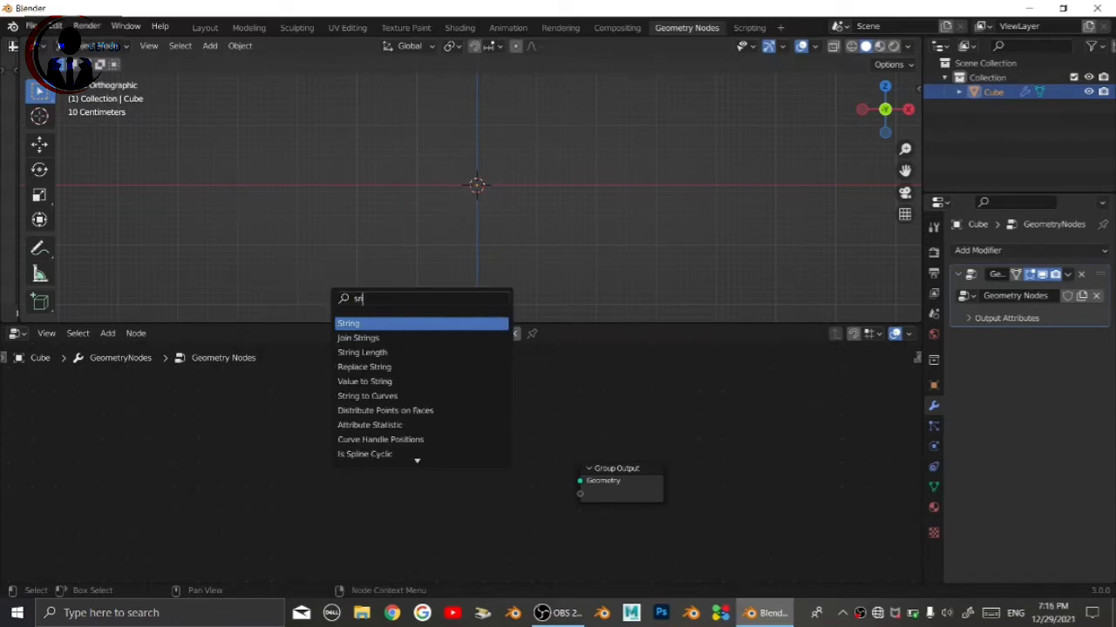
pyautogui.press('Down')
pyautogui.press('Down')
pyautogui.press('Down')
pyautogui.press('Down')
pyautogui.press('Down')
pyautogui.press('Return')
pyautogui.click(406, 418)
pyautogui.moveTo(463, 424); pyautogui.dragTo(601, 482)
# Add a String node with the text "Geometry" and connect it to the String input of String to Curves
pyautogui.hotkey('shift', 'a')
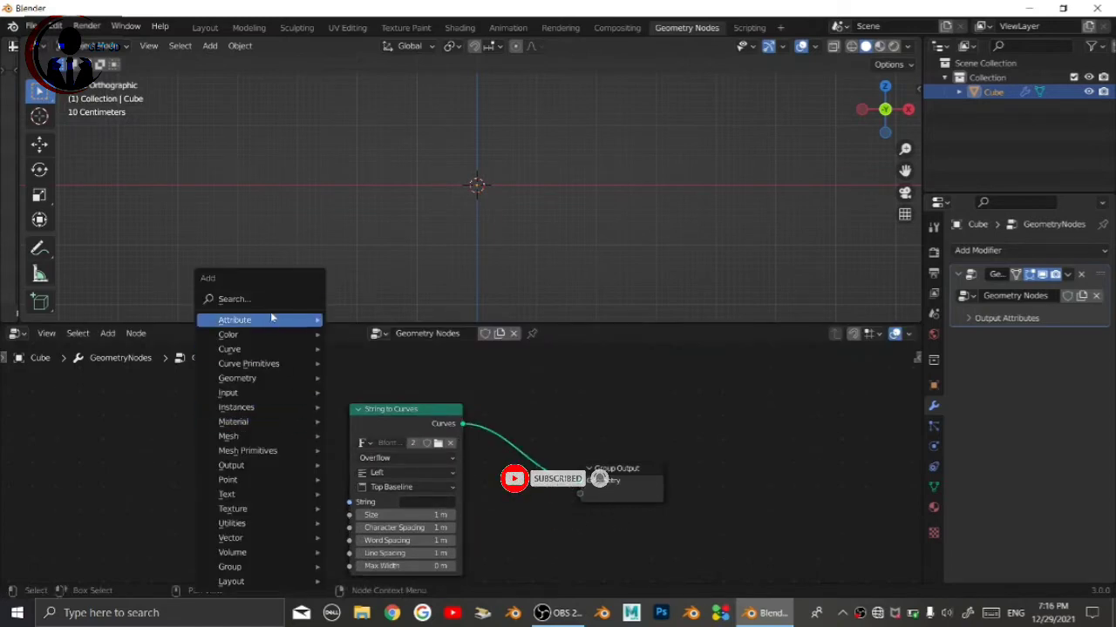
pyautogui.write('str')
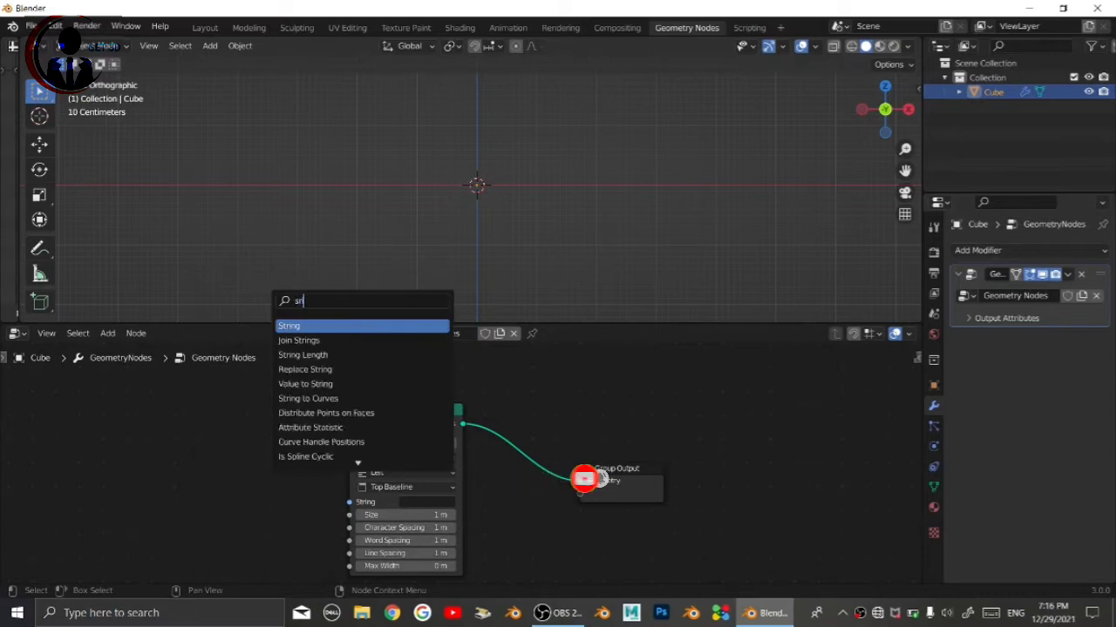
pyautogui.press('Down')
pyautogui.press('Up')
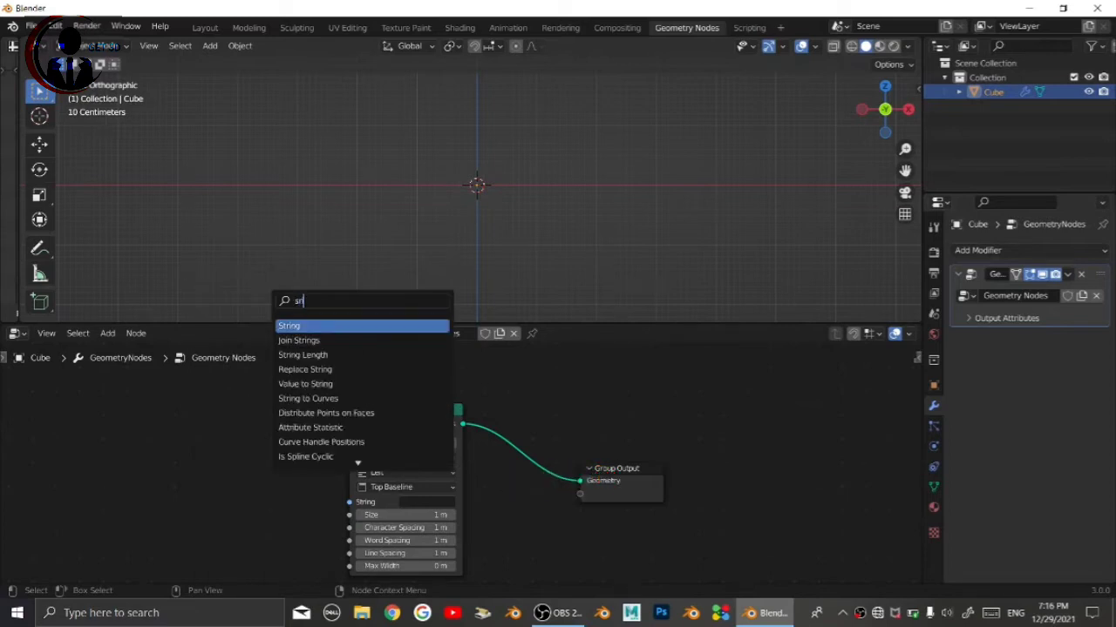
pyautogui.press('BackSpace')
pyautogui.press('BackSpace')
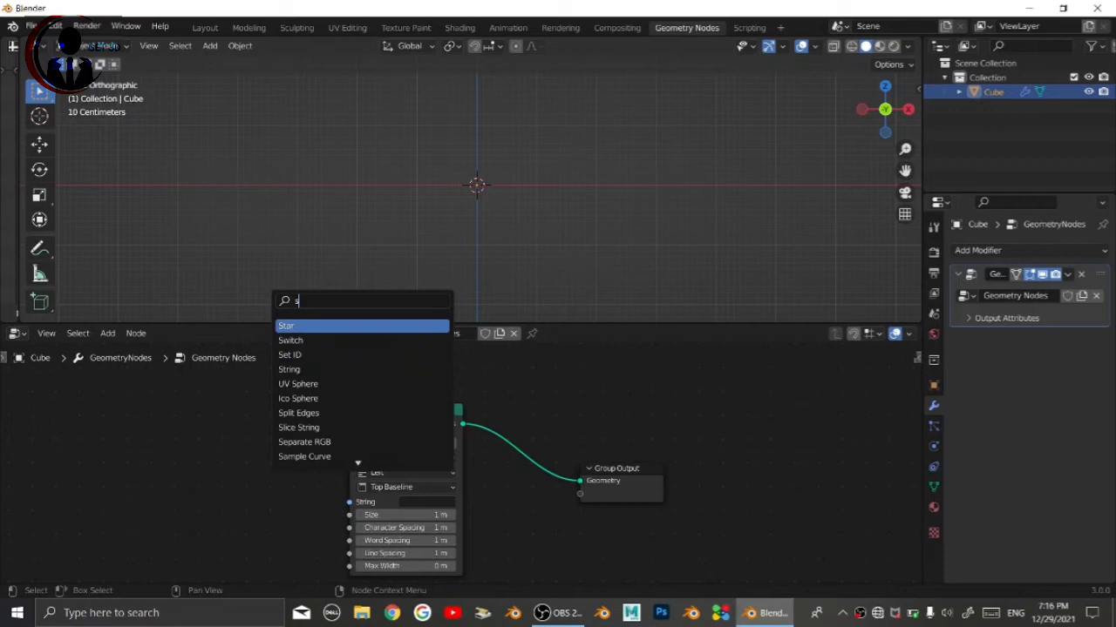
pyautogui.write('tri')
pyautogui.press('Down')
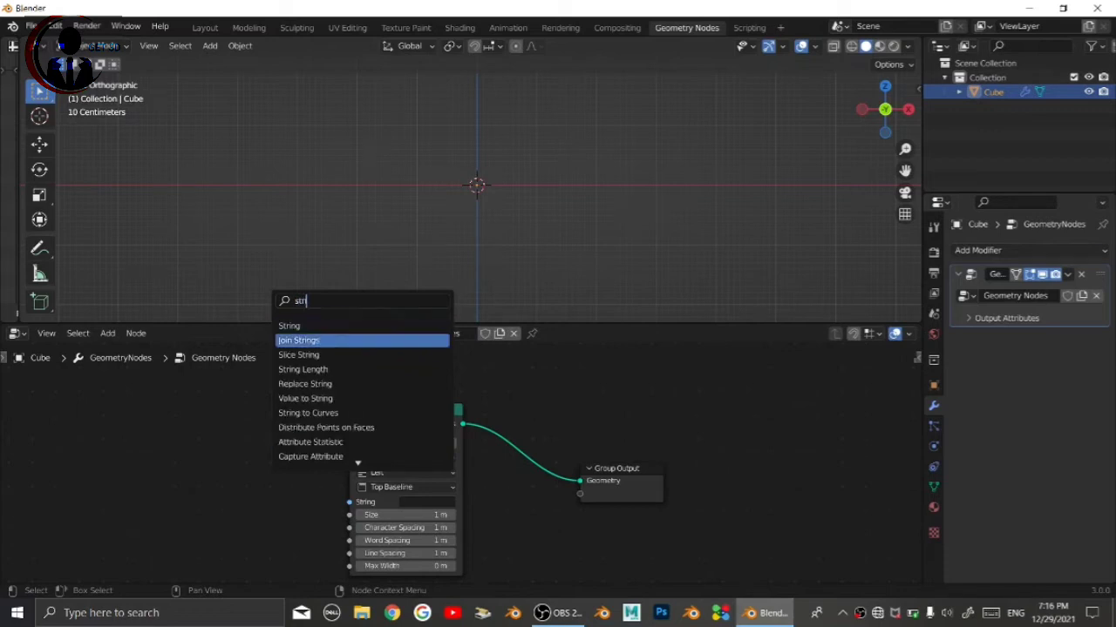
pyautogui.press('Up')
pyautogui.press('Return')
pyautogui.click(265, 480)
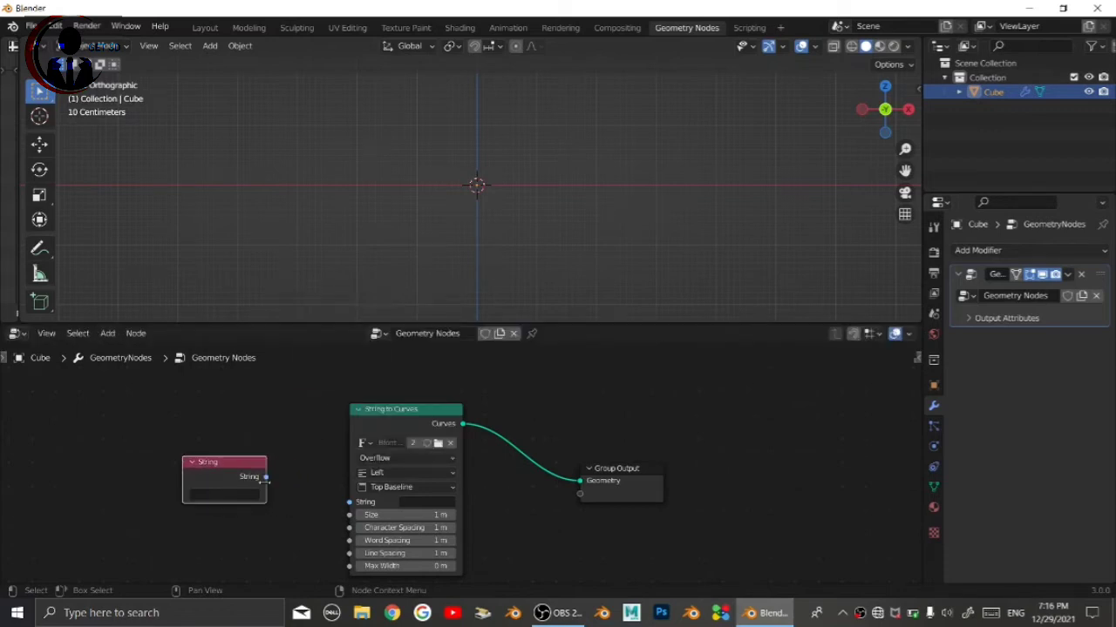
pyautogui.moveTo(266, 477); pyautogui.dragTo(350, 504)
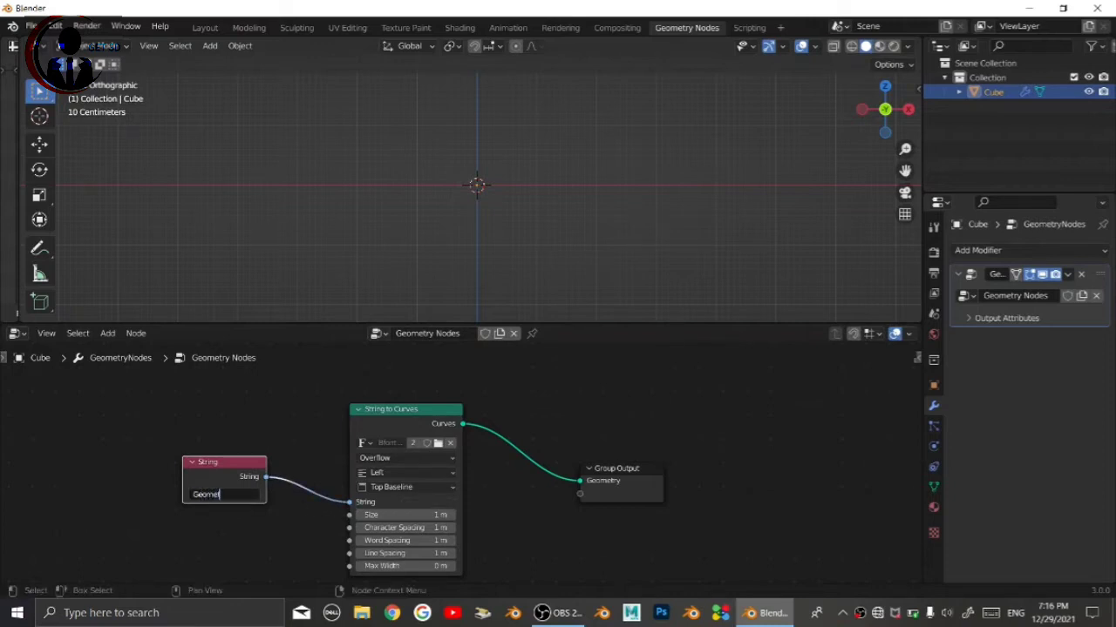
pyautogui.press('Return')
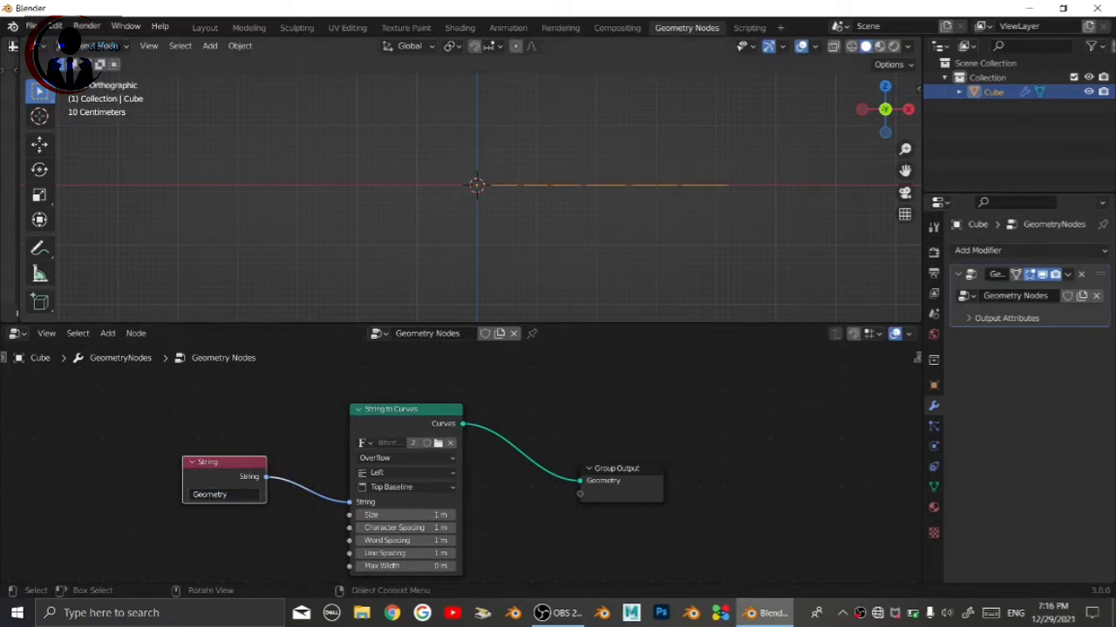
# Rotate the text object 90° about the X axis and set its horizontal alignment to Center in String to Curves
pyautogui.write('rx90')
pyautogui.press('Return')
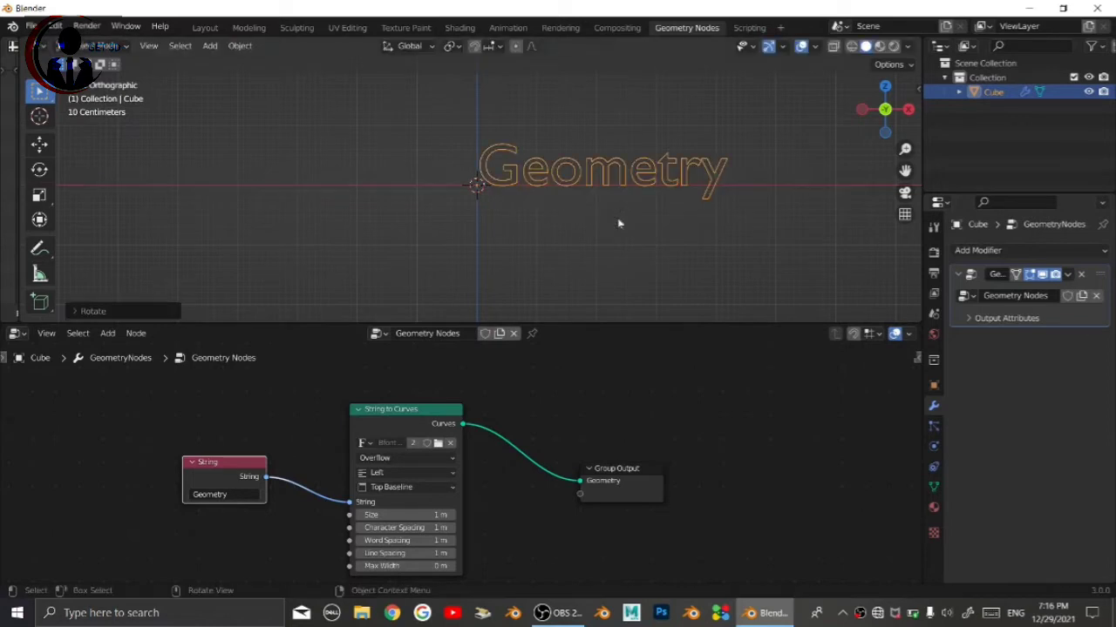
pyautogui.scroll(1, 602, 228)
pyautogui.keyDown('shift'); pyautogui.moveTo(603, 229); pyautogui.dragTo(555, 215, button='middle'); pyautogui.keyUp('shift')
pyautogui.scroll(1, 430, 497)
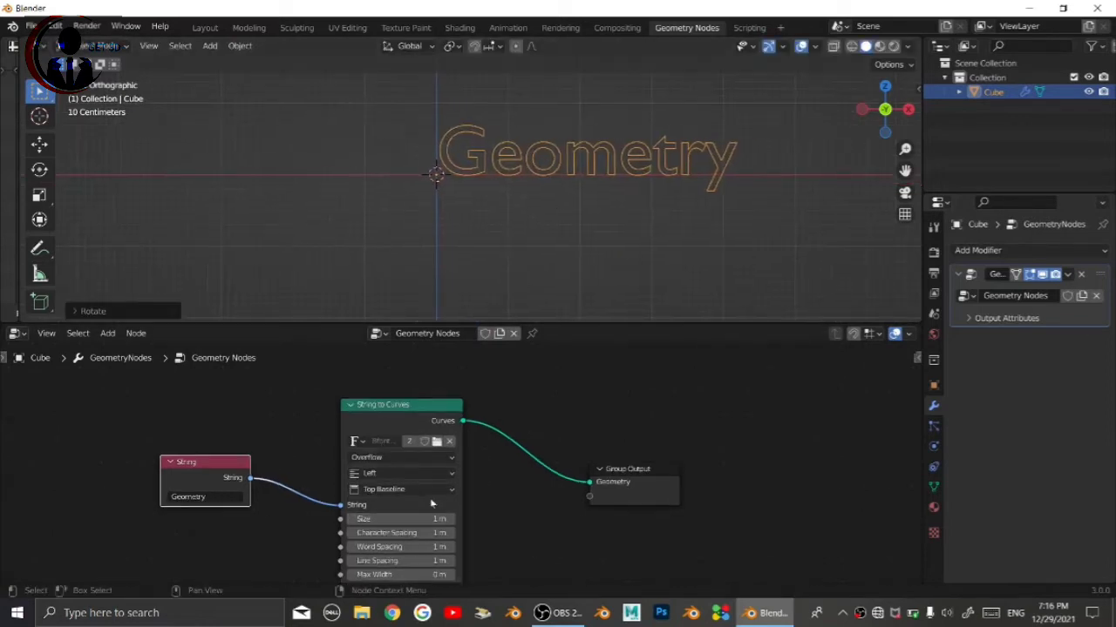
pyautogui.click(435, 472)
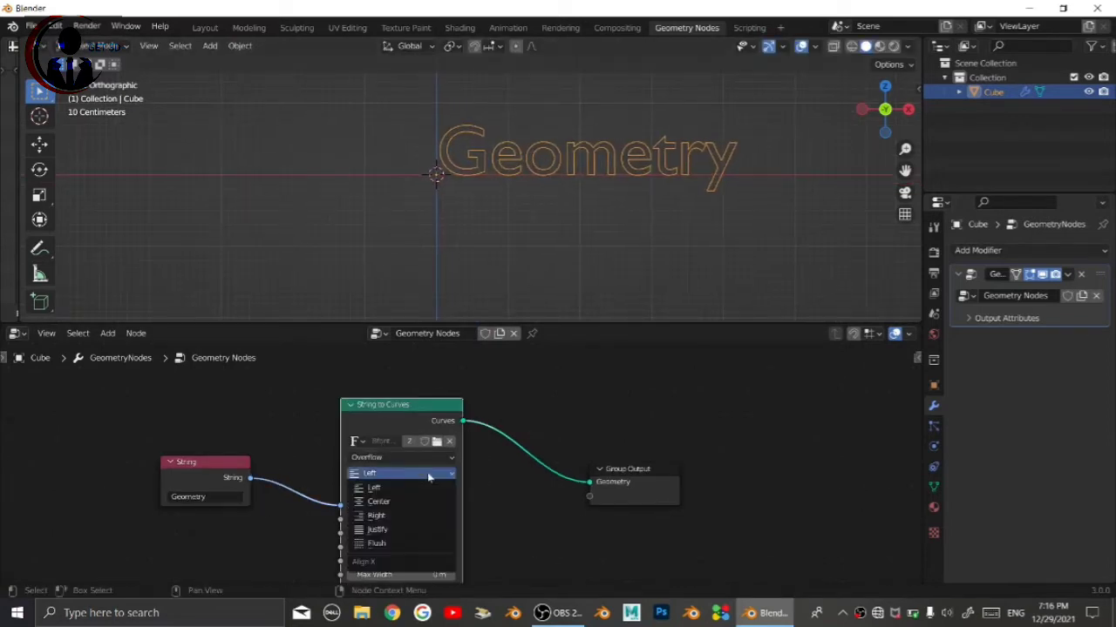
pyautogui.click(418, 503)
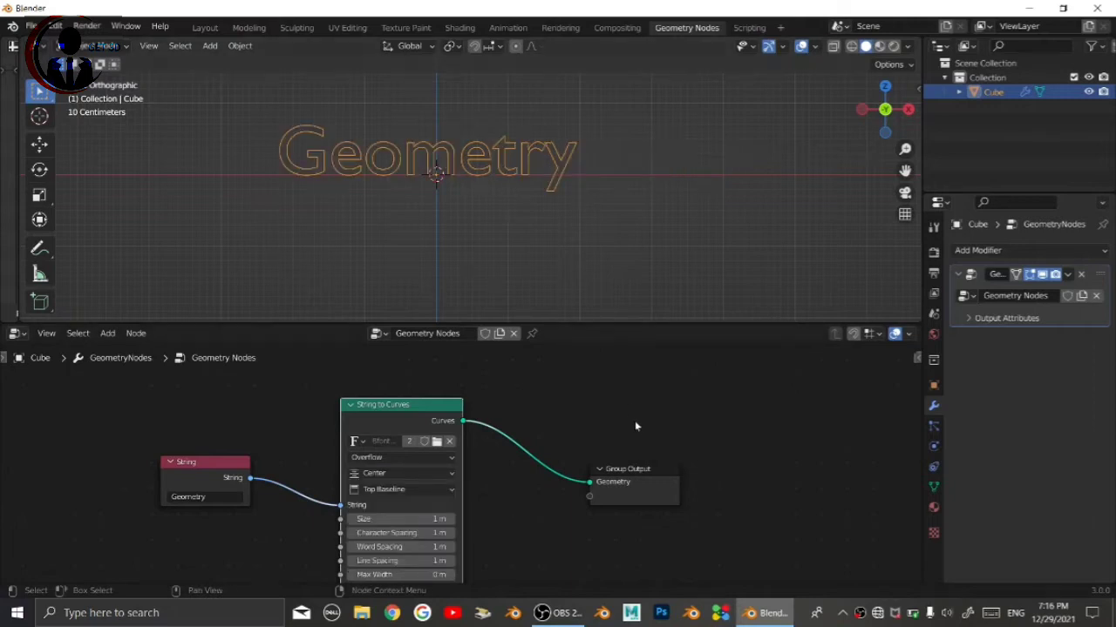
# Insert a Fill Curve node between String to Curves and Group Output
pyautogui.hotkey('shift', 'a')
pyautogui.click(493, 301)
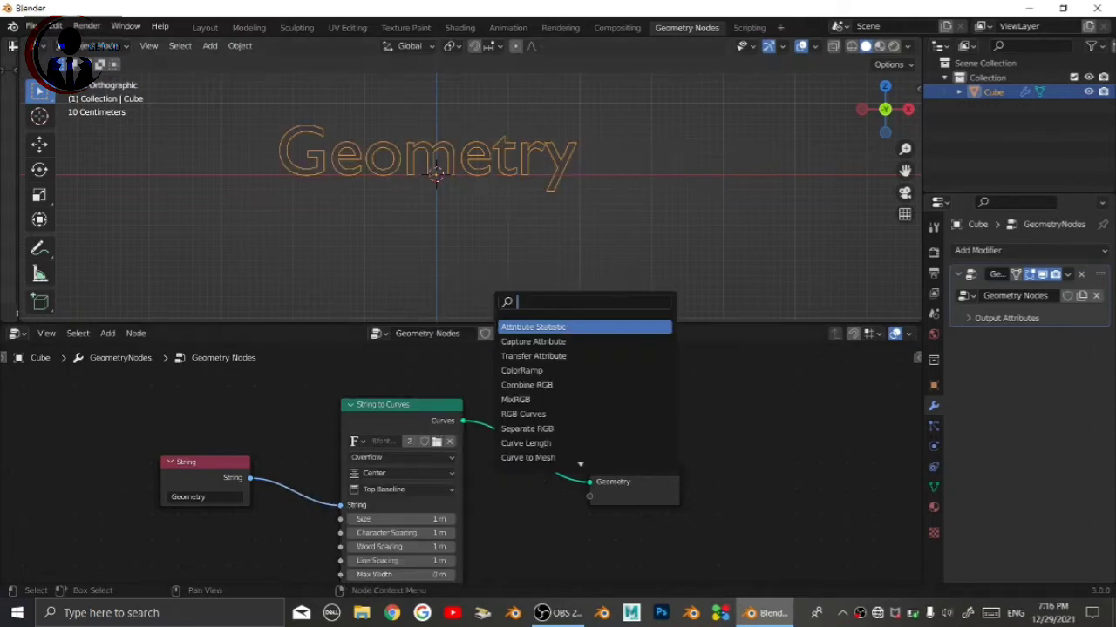
pyautogui.write('fil')
pyautogui.press('Return')
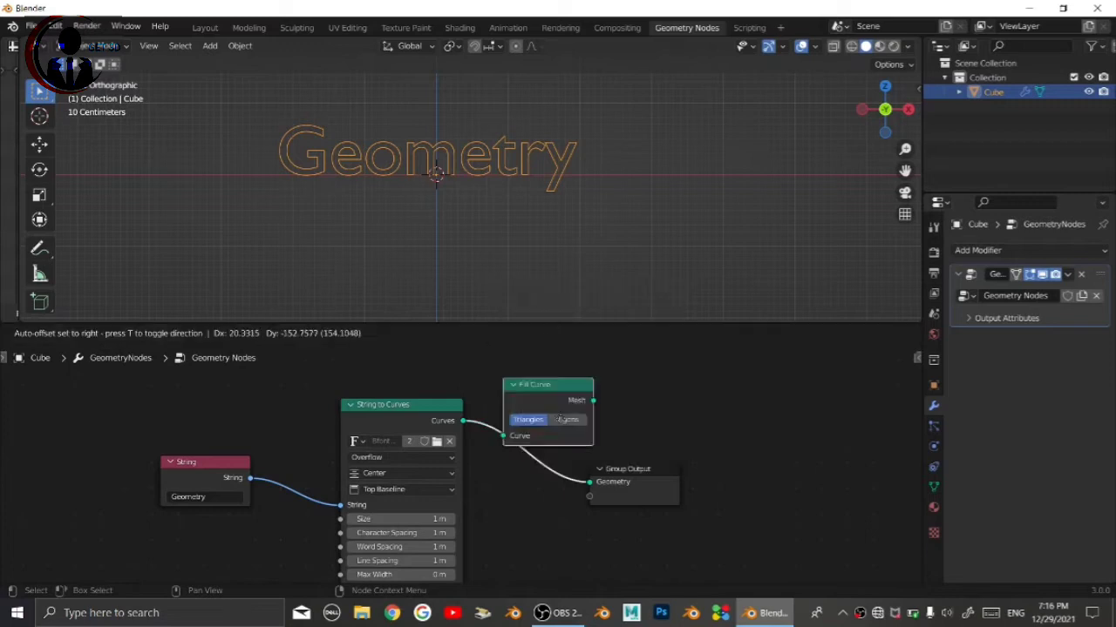
pyautogui.click(523, 418)
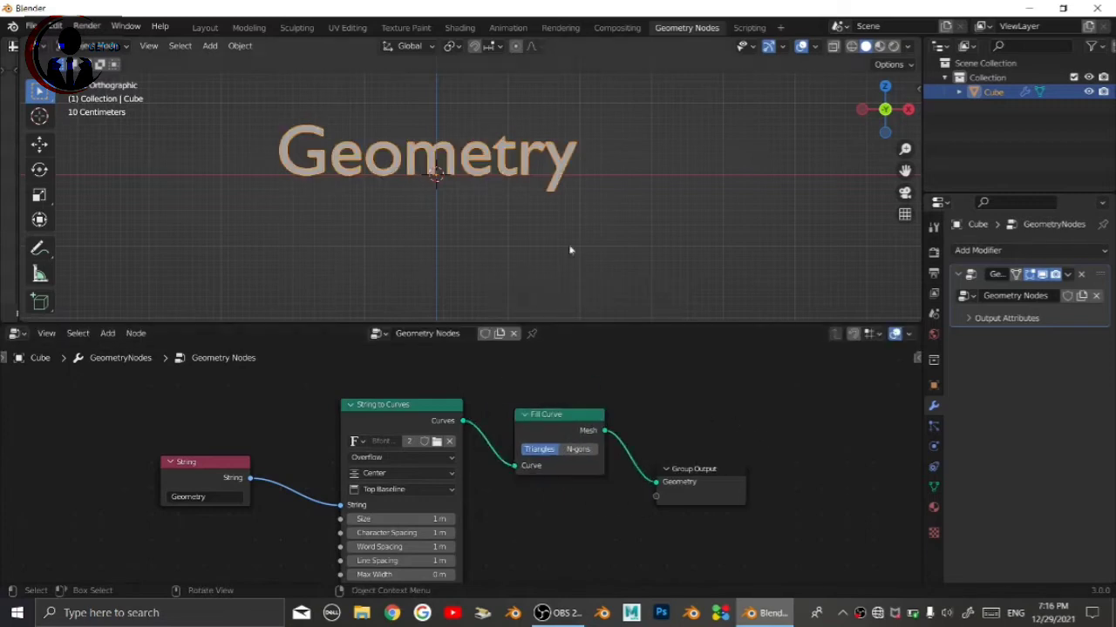
# Add a Solidify modifier to the text object with a thickness of 0.09 m
pyautogui.keyDown('shift'); pyautogui.moveTo(497, 198); pyautogui.dragTo(556, 202, button='middle'); pyautogui.keyUp('shift')
pyautogui.scroll(1, 585, 249)
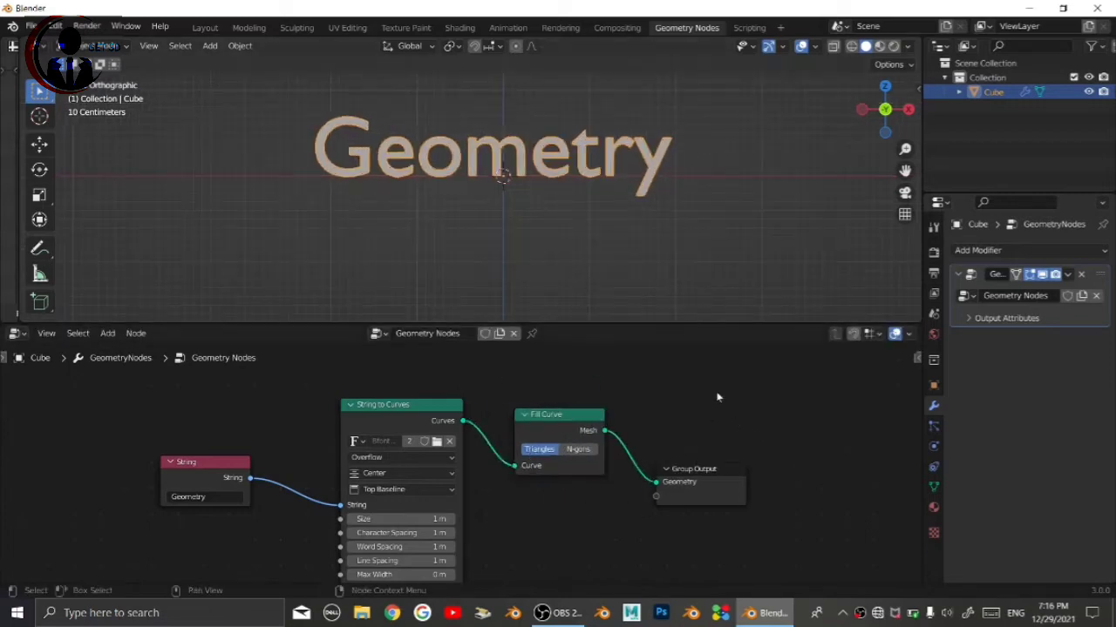
pyautogui.click(978, 250)
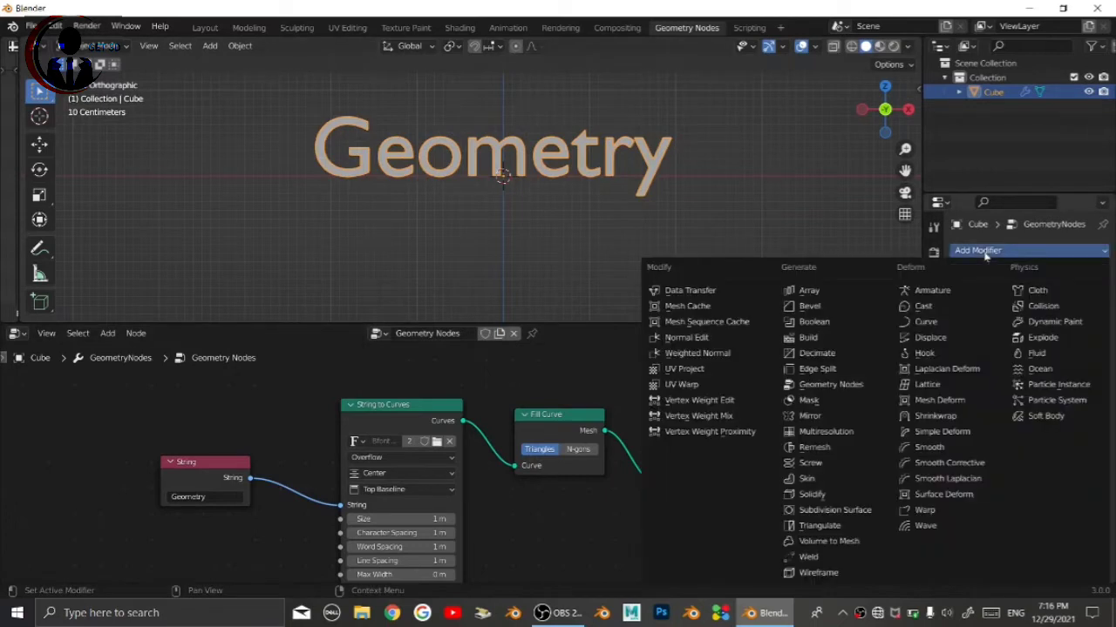
pyautogui.click(850, 494)
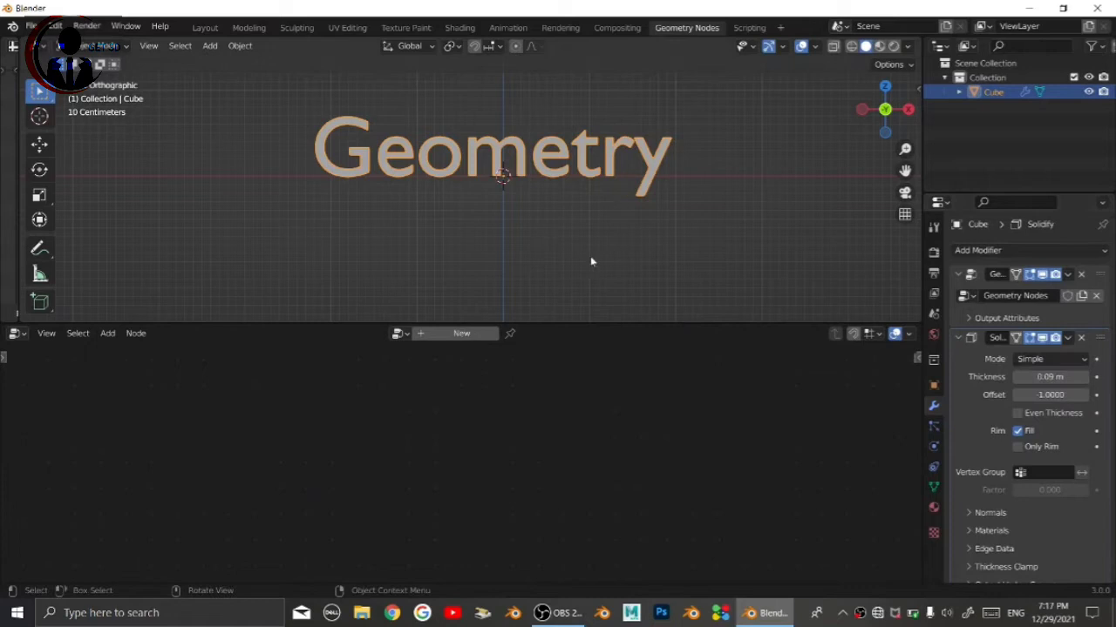
# Reactivate the Geometry Nodes modifier and insert a Realize Instances node between String to Curves and Fill Curve
pyautogui.click(970, 278)
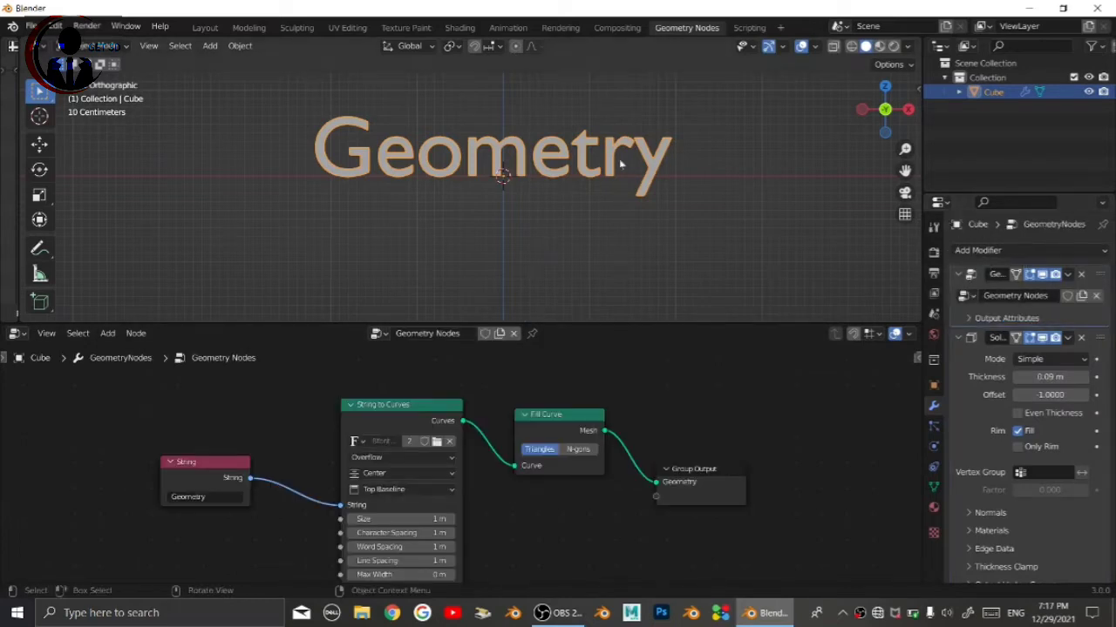
pyautogui.hotkey('shift', 'a')
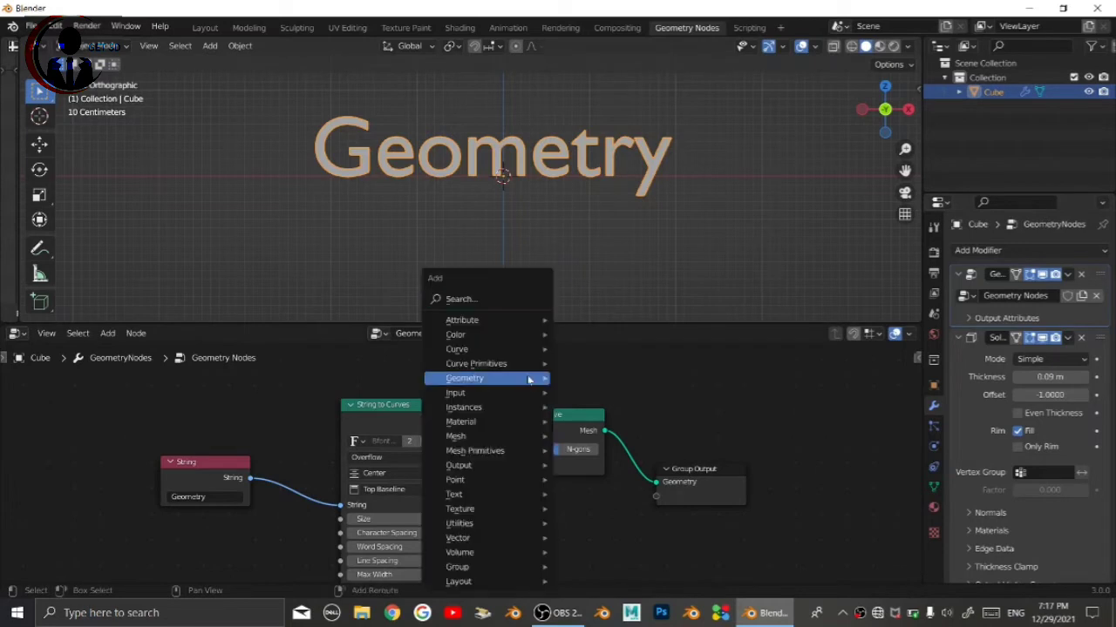
pyautogui.click(497, 300)
pyautogui.write('r')
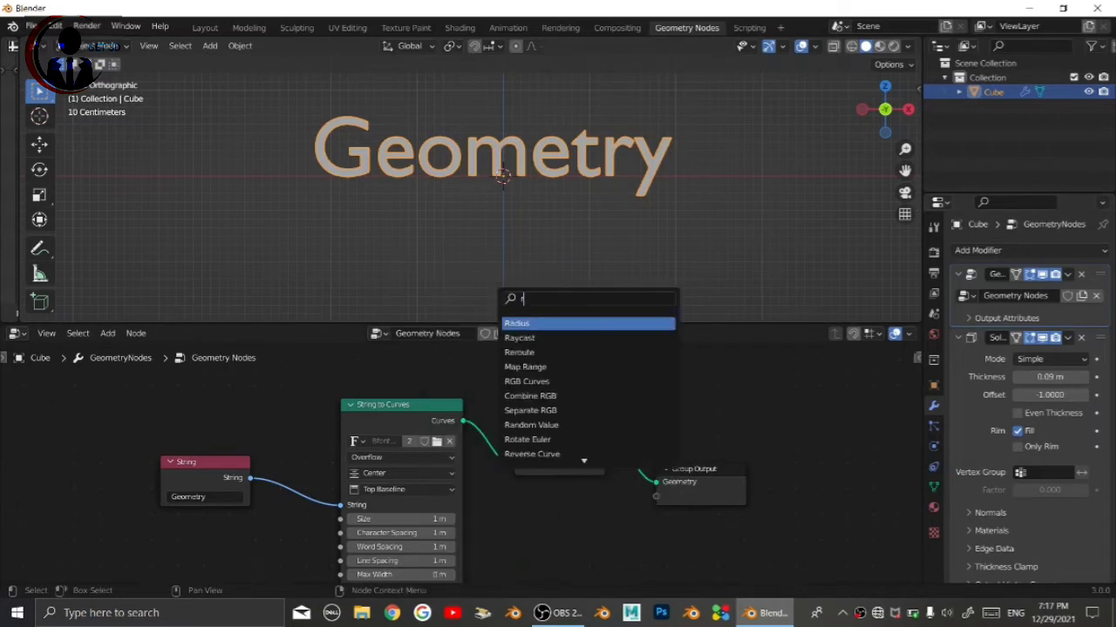
pyautogui.write('eal')
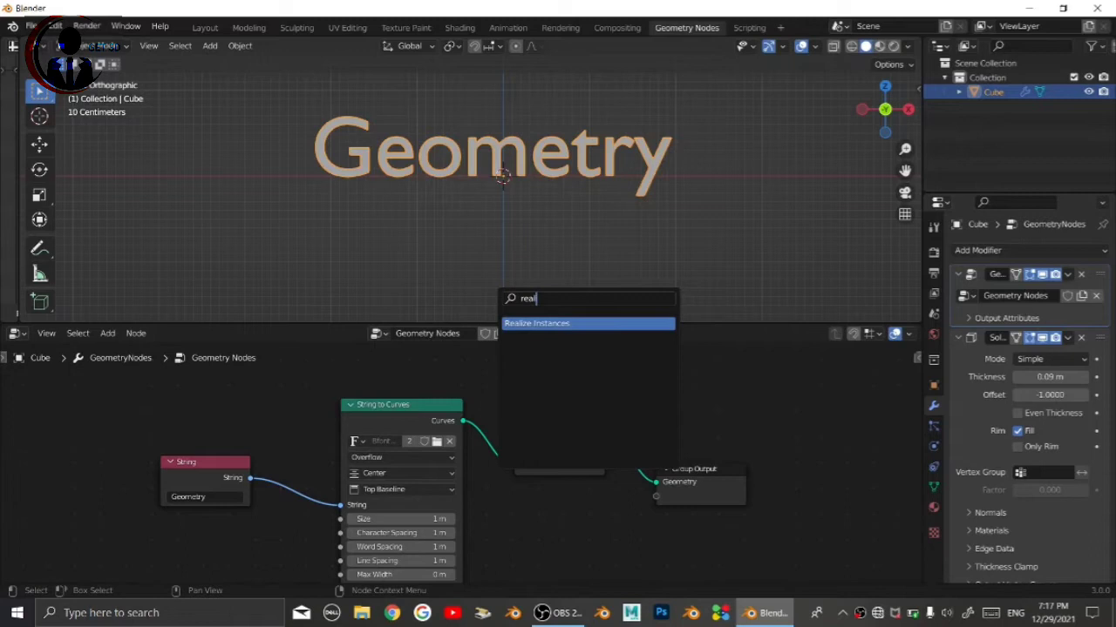
pyautogui.press('Return')
pyautogui.click(573, 488)
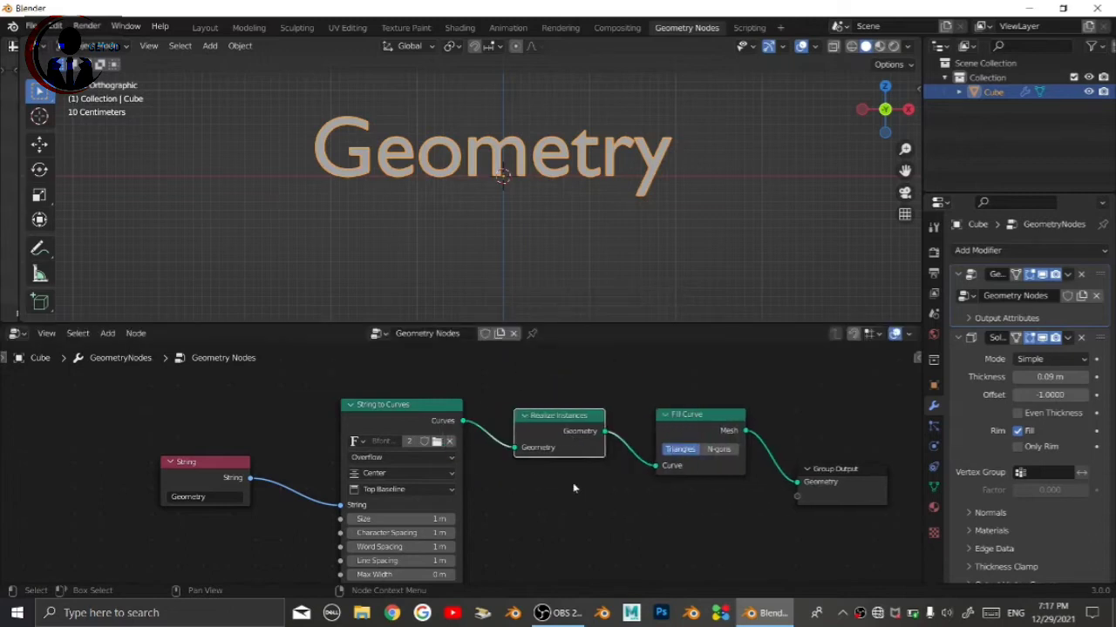
# Set the Solidify modifier's thickness to 0.19 m and check the extruded text in perspective
pyautogui.moveTo(653, 224); pyautogui.dragTo(535, 249, button='middle')
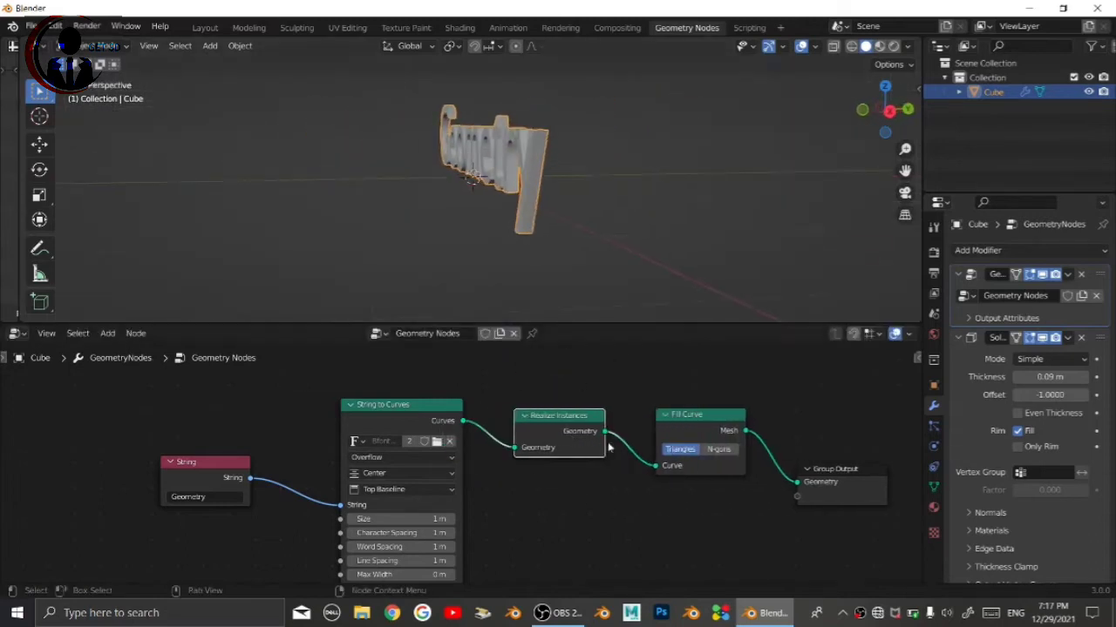
pyautogui.moveTo(1054, 378)
pyautogui.mouseDown()
pyautogui.moveTo(1042, 379)
pyautogui.moveTo(1072, 377)
pyautogui.moveTo(1033, 378)
pyautogui.moveTo(1052, 378)
pyautogui.mouseUp()
pyautogui.moveTo(647, 244); pyautogui.dragTo(578, 231, button='middle')
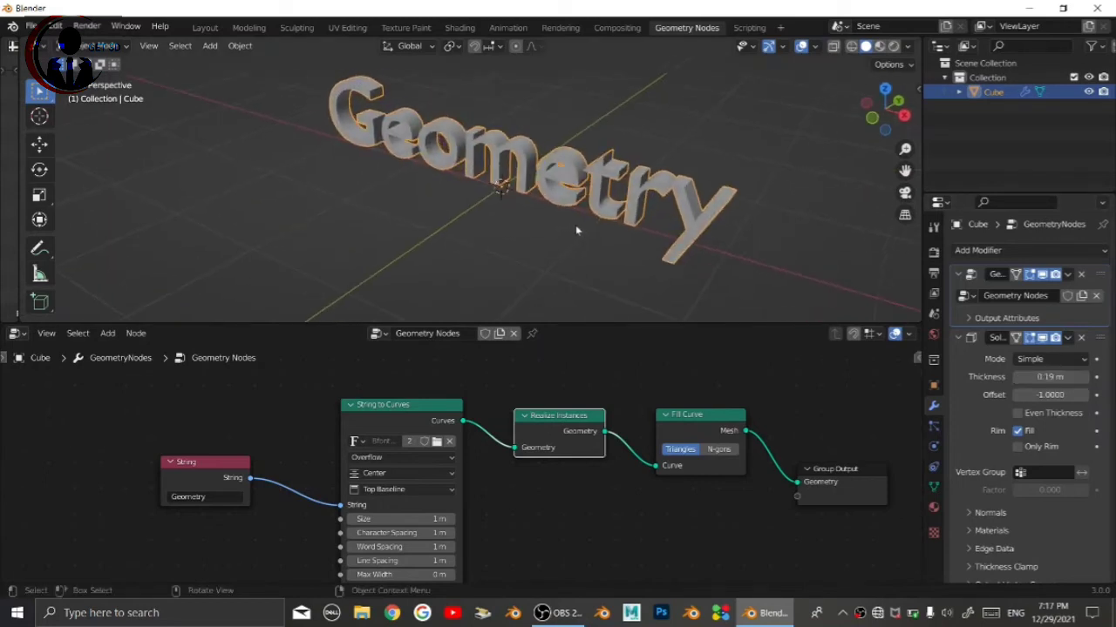
# Return to the front view and delete the String node from the node tree
pyautogui.press('KP_1')
pyautogui.moveTo(184, 456); pyautogui.dragTo(422, 423, button='middle')
pyautogui.click(445, 440)
pyautogui.press('x')
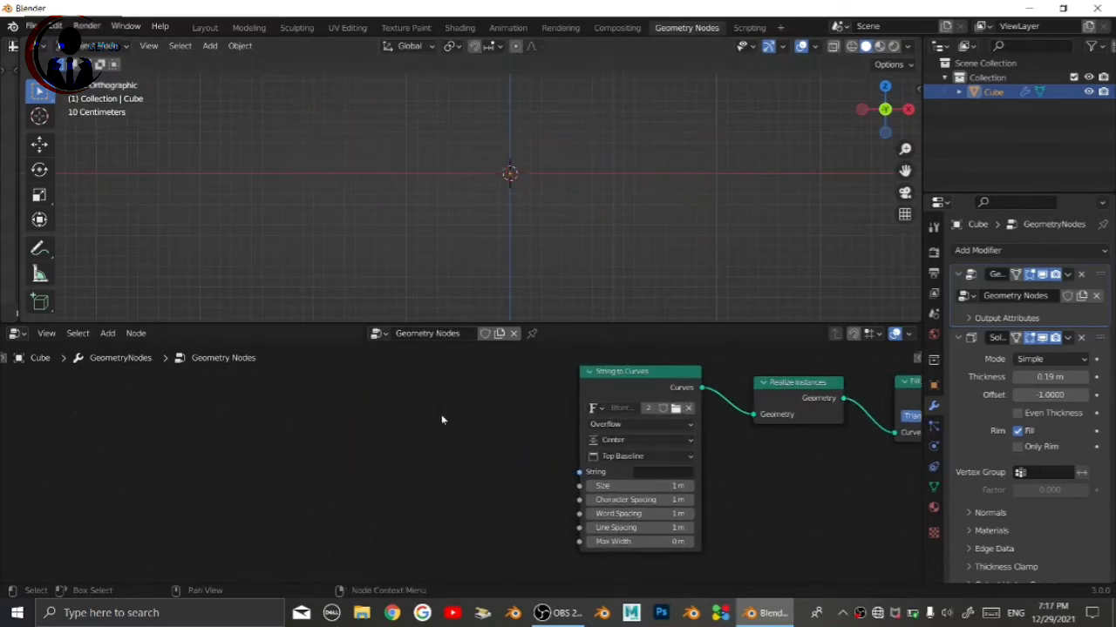
# Add a Value to String node and connect its output to the String input of String to Curves
pyautogui.hotkey('shift', 'a')
pyautogui.click(408, 299)
pyautogui.write('va')
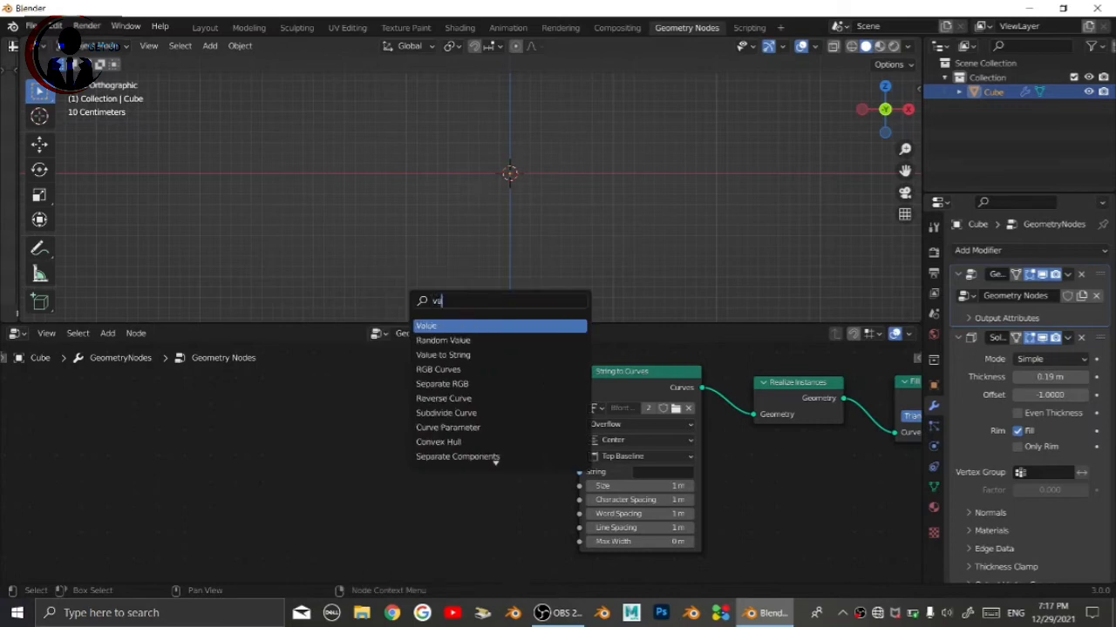
pyautogui.press('Down')
pyautogui.press('Down')
pyautogui.press('Up')
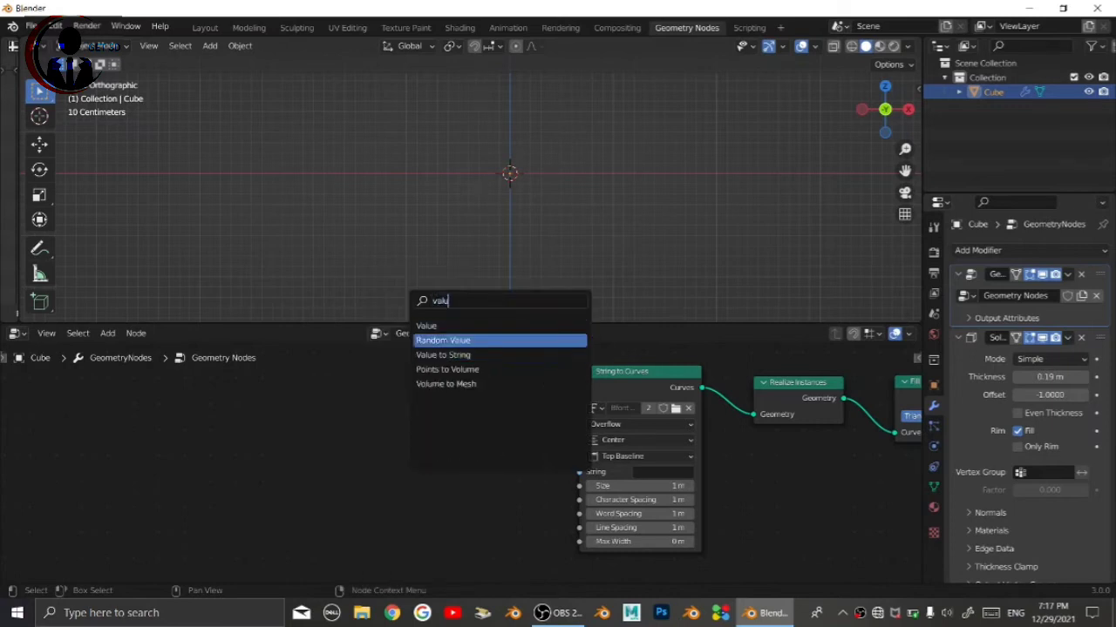
pyautogui.press('Down')
pyautogui.press('Down')
pyautogui.press('Up')
pyautogui.press('Up')
pyautogui.press('Up')
pyautogui.press('Down')
pyautogui.press('Down')
pyautogui.press('Return')
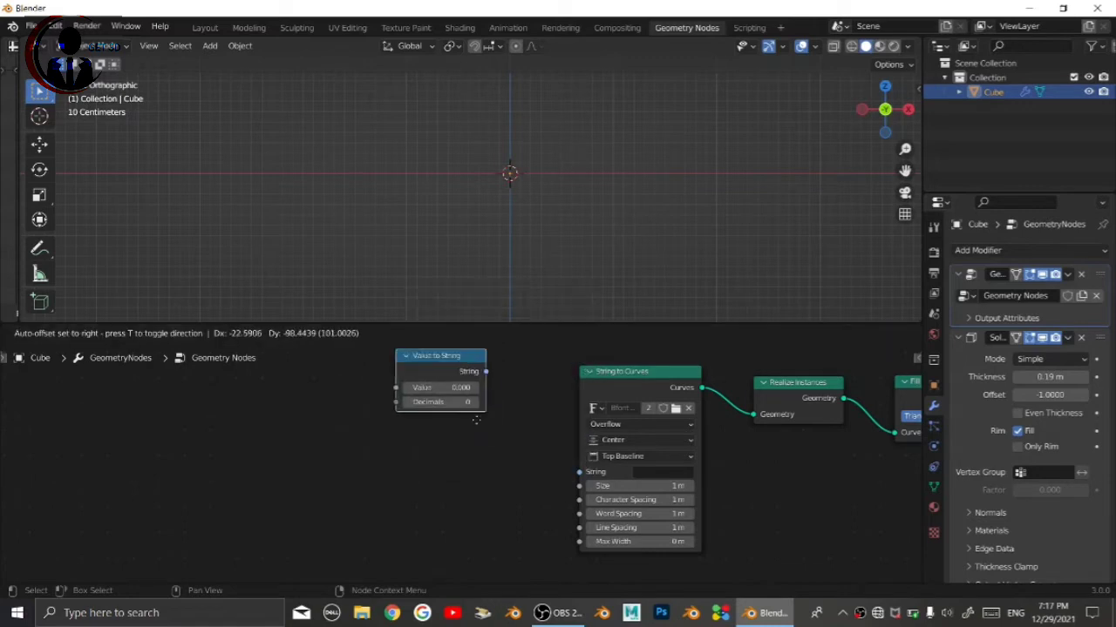
pyautogui.click(495, 450)
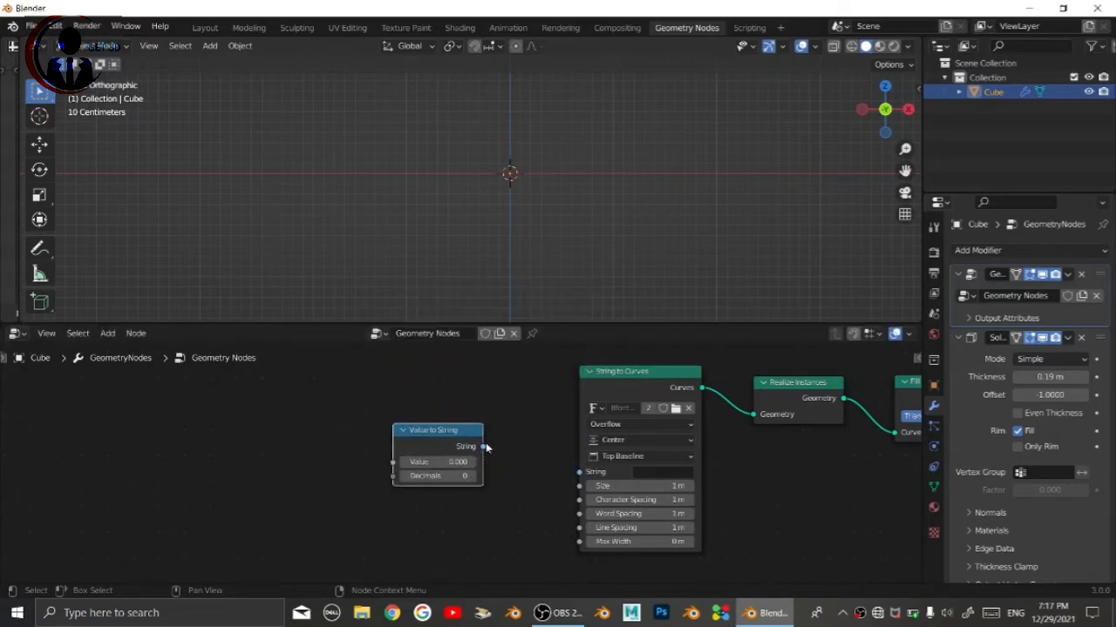
pyautogui.moveTo(485, 446); pyautogui.dragTo(579, 471)
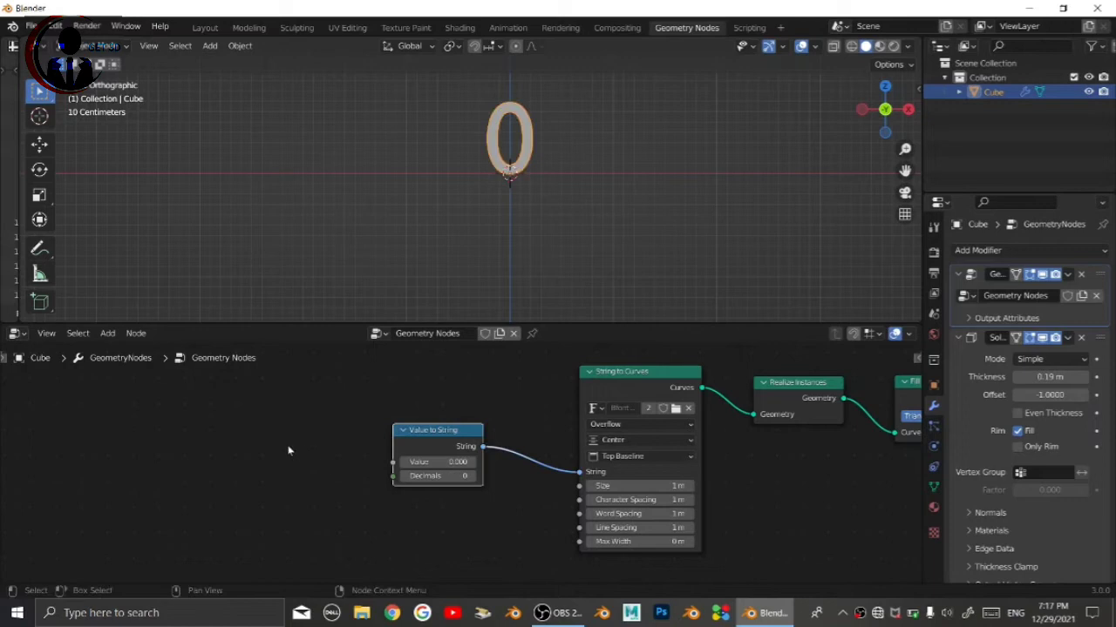
# Add a Value node before Value to String and connect it to that node's Value input
pyautogui.click(310, 424)
pyautogui.hotkey('shift', 'a')
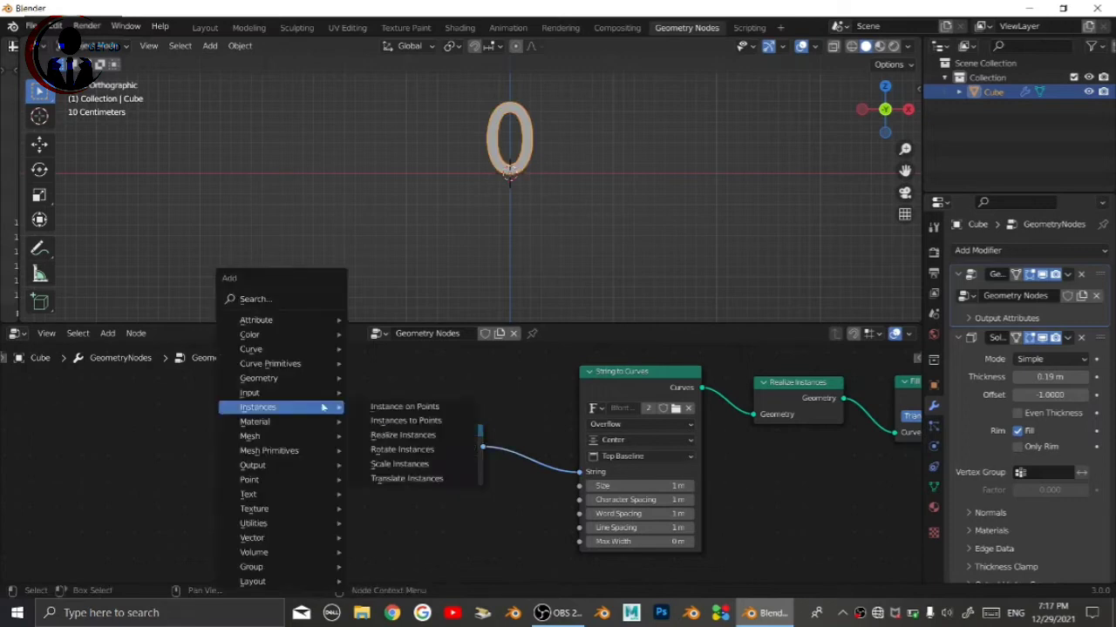
pyautogui.click(300, 299)
pyautogui.write('valu')
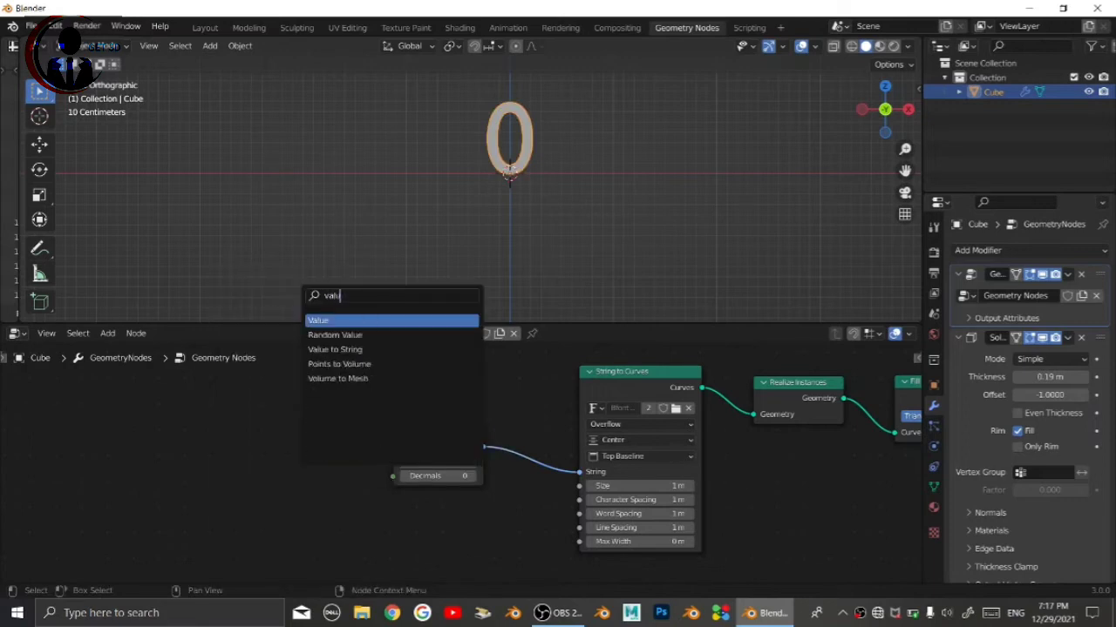
pyautogui.press('Return')
pyautogui.click(332, 469)
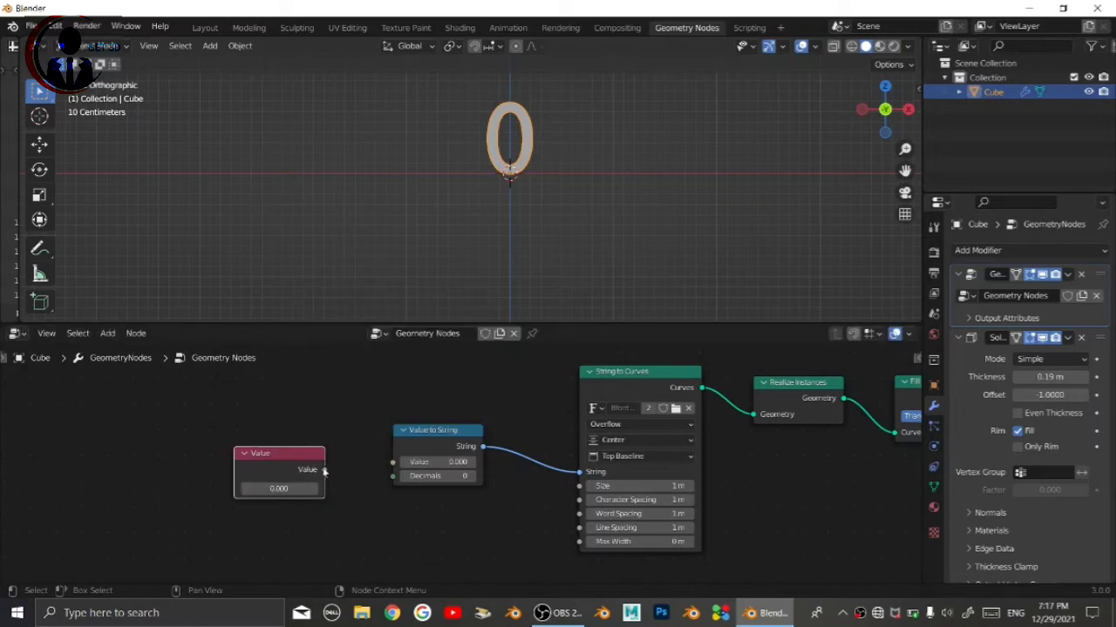
pyautogui.moveTo(323, 470); pyautogui.dragTo(393, 461)
pyautogui.moveTo(292, 489); pyautogui.dragTo(234, 465)
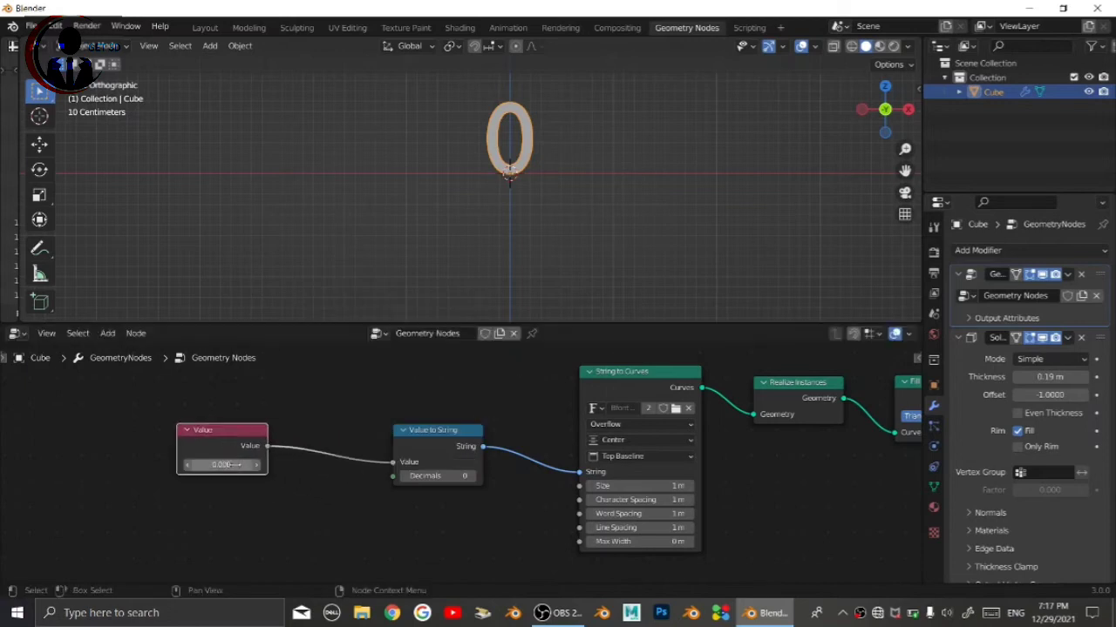
pyautogui.click(233, 464)
pyautogui.click(358, 407)
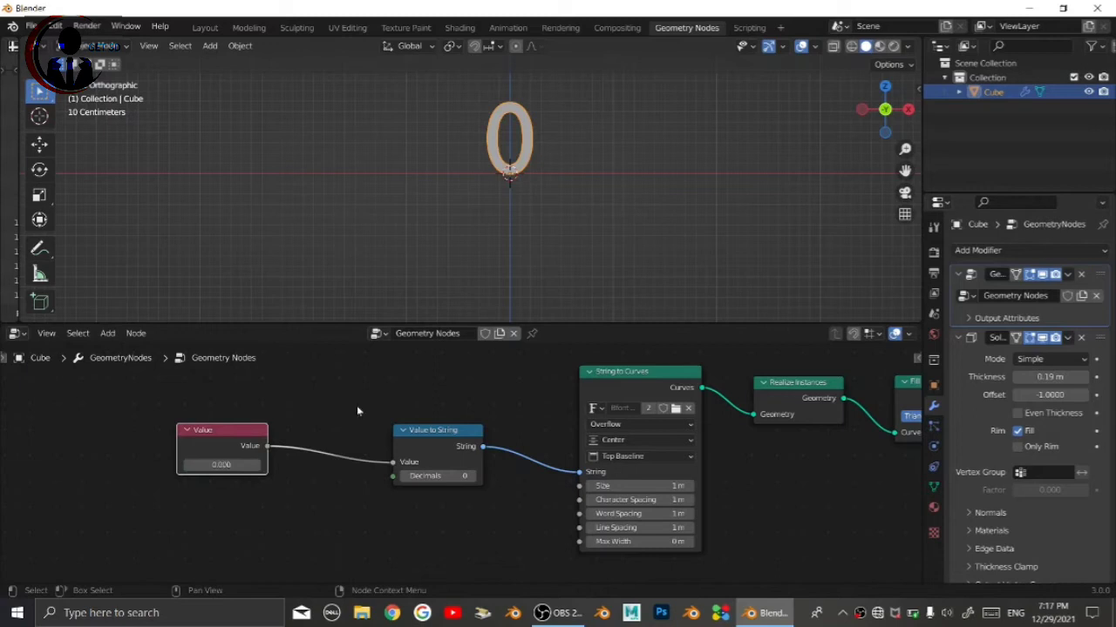
pyautogui.press('space')
pyautogui.press('Escape')
pyautogui.press('space')
pyautogui.press('space')
# Drive the Value node with the expression #frame, play the animation to check the counter, and return to the first frame
pyautogui.click(217, 470)
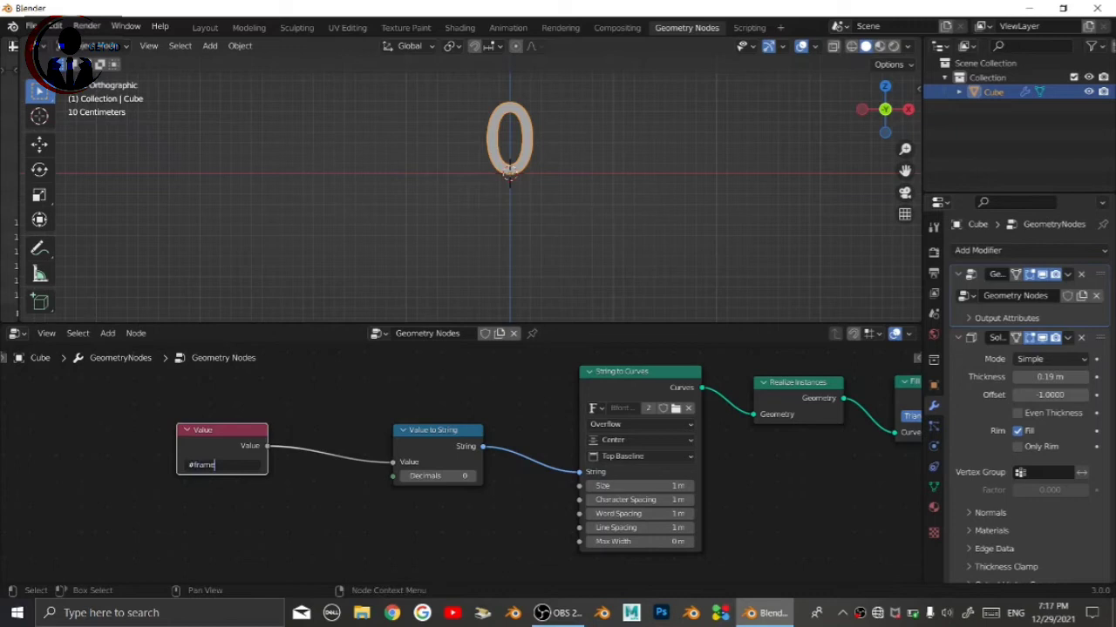
pyautogui.write('#frame')
pyautogui.press('Return')
pyautogui.press('space')
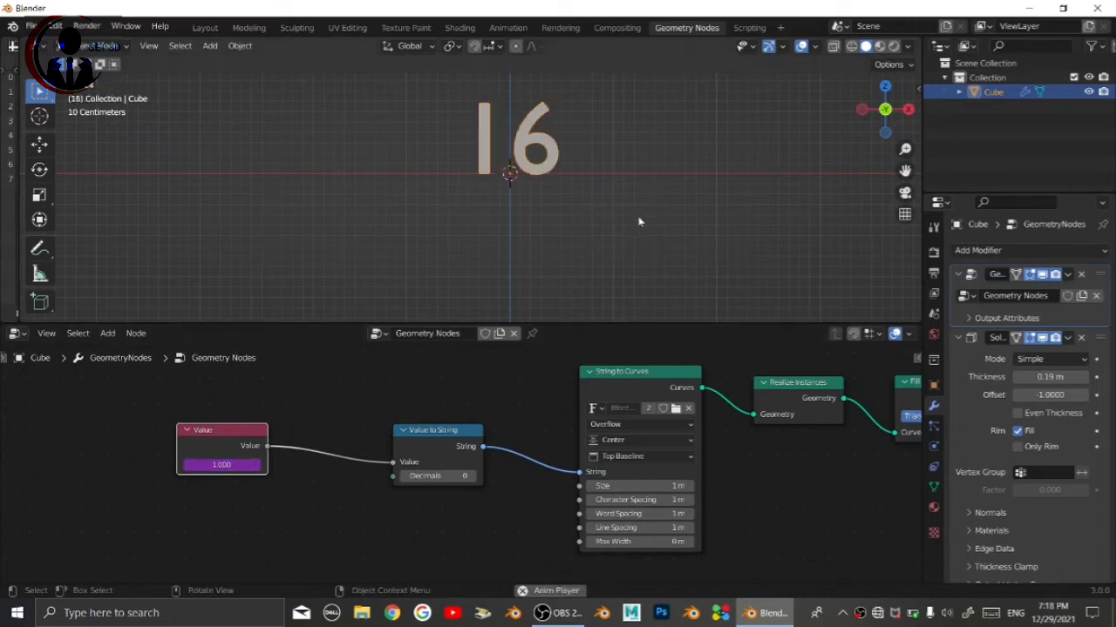
pyautogui.press('space')
pyautogui.hotkey('shift', 'Left')
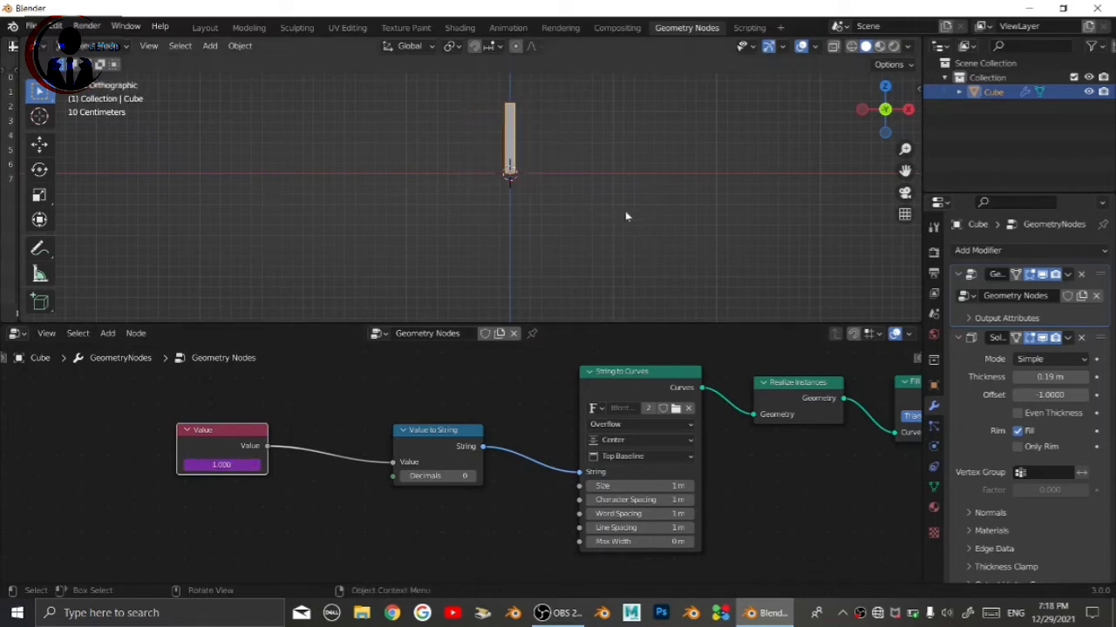
pyautogui.scroll(2, 619, 209)
pyautogui.keyDown('shift'); pyautogui.moveTo(615, 207); pyautogui.dragTo(550, 267, button='middle'); pyautogui.keyUp('shift')
pyautogui.scroll(1, 572, 229)
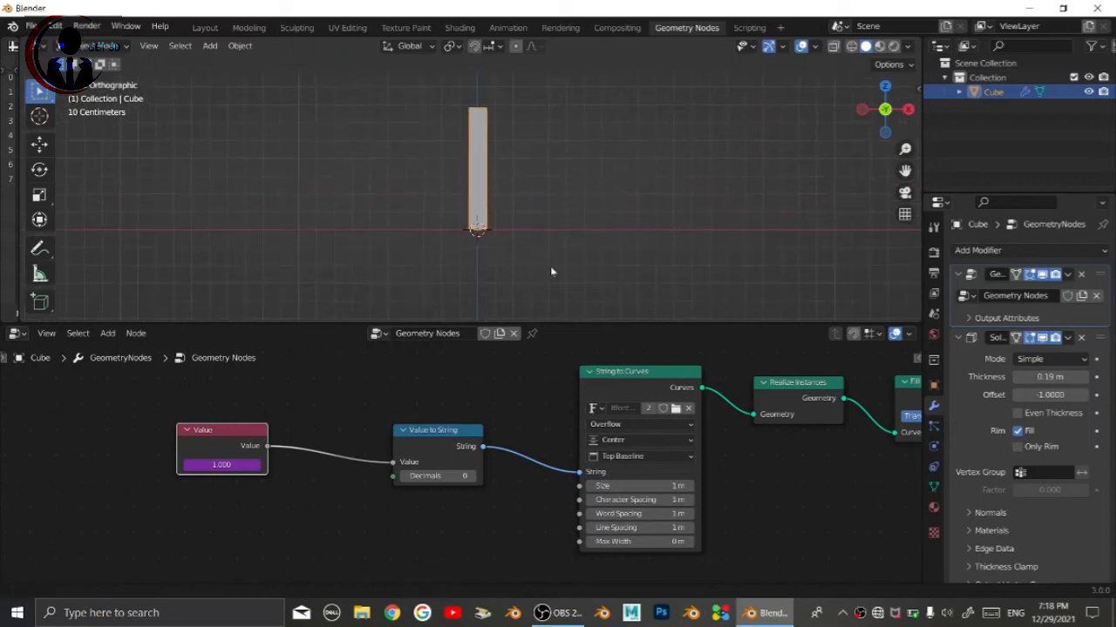
# Insert a Math node between Value and Value to String and set its operation to Subtract
pyautogui.click(558, 275)
pyautogui.moveTo(304, 520); pyautogui.dragTo(451, 531, button='middle')
pyautogui.hotkey('shift', 'a')
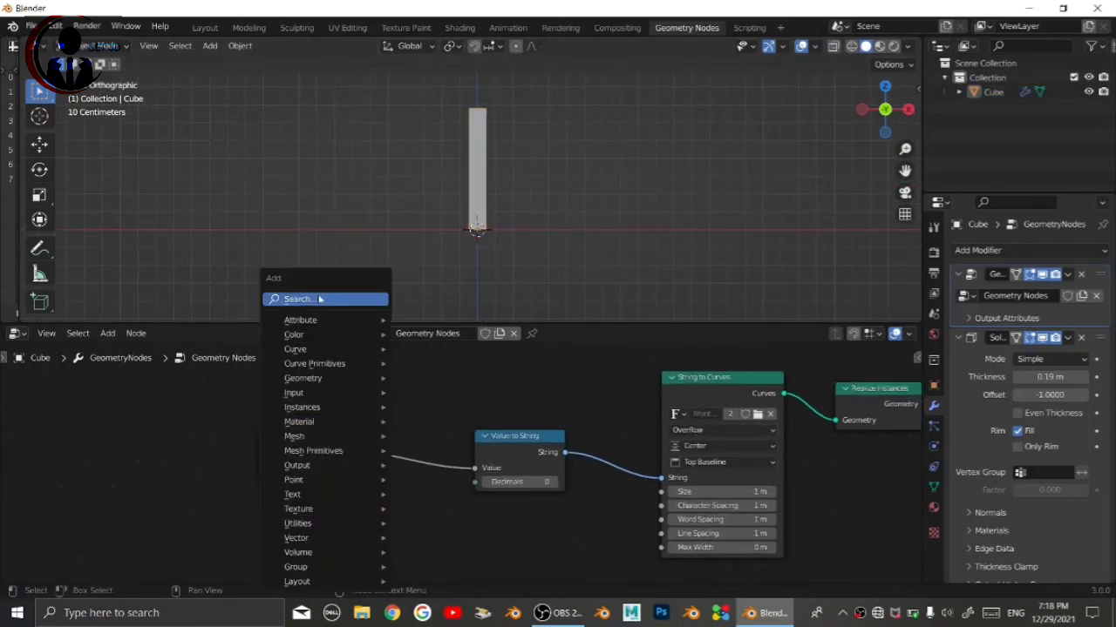
pyautogui.moveTo(299, 421)
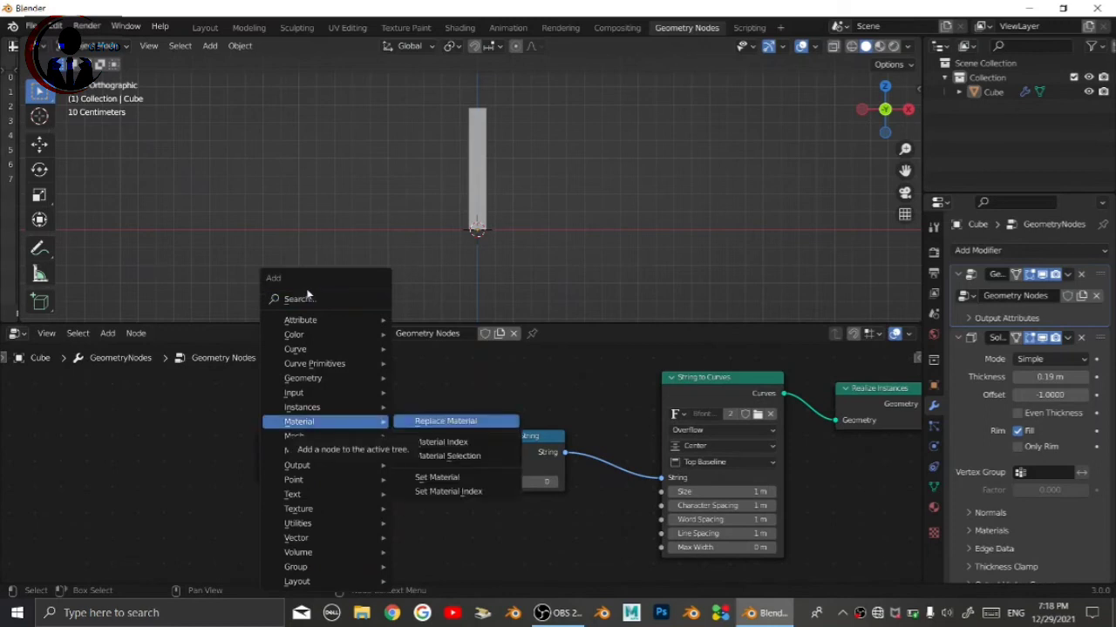
pyautogui.click(324, 299)
pyautogui.write('ma')
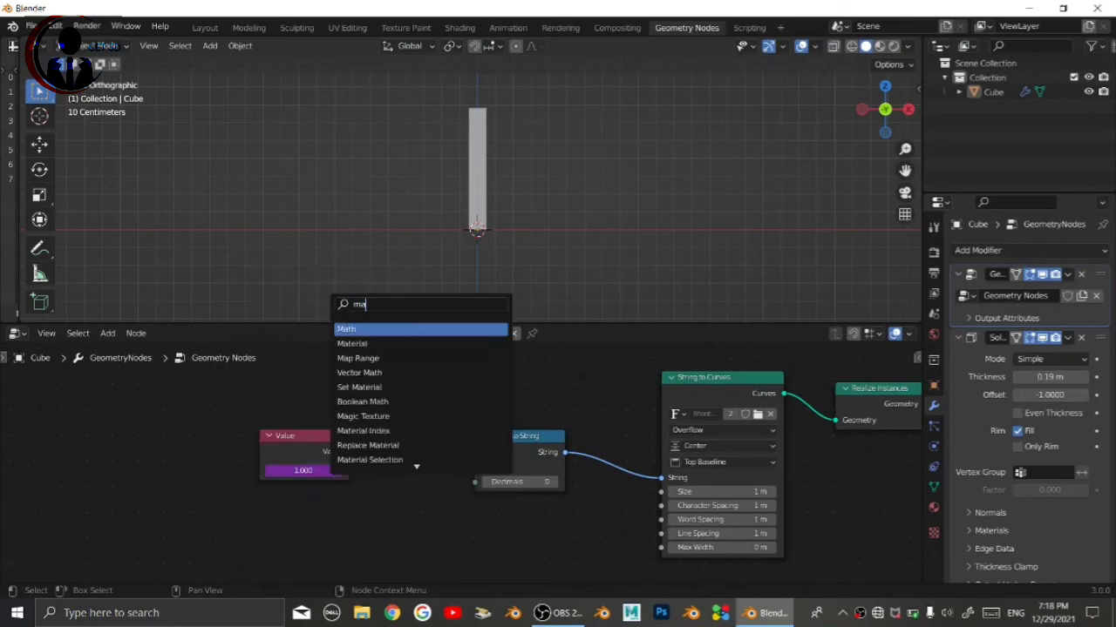
pyautogui.write('th')
pyautogui.press('Return')
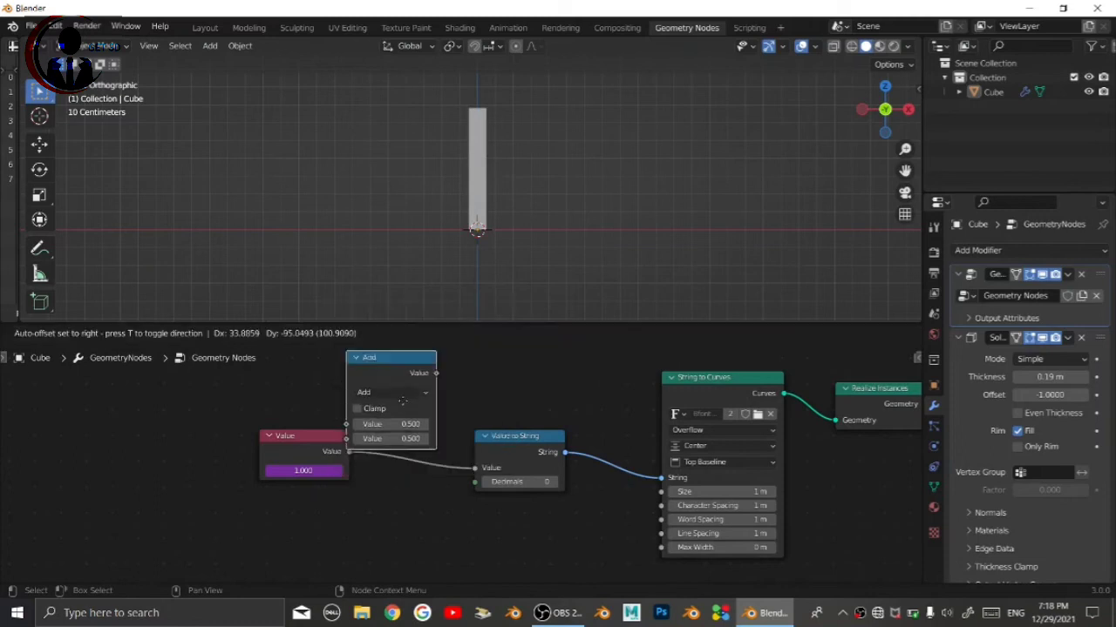
pyautogui.click(419, 440)
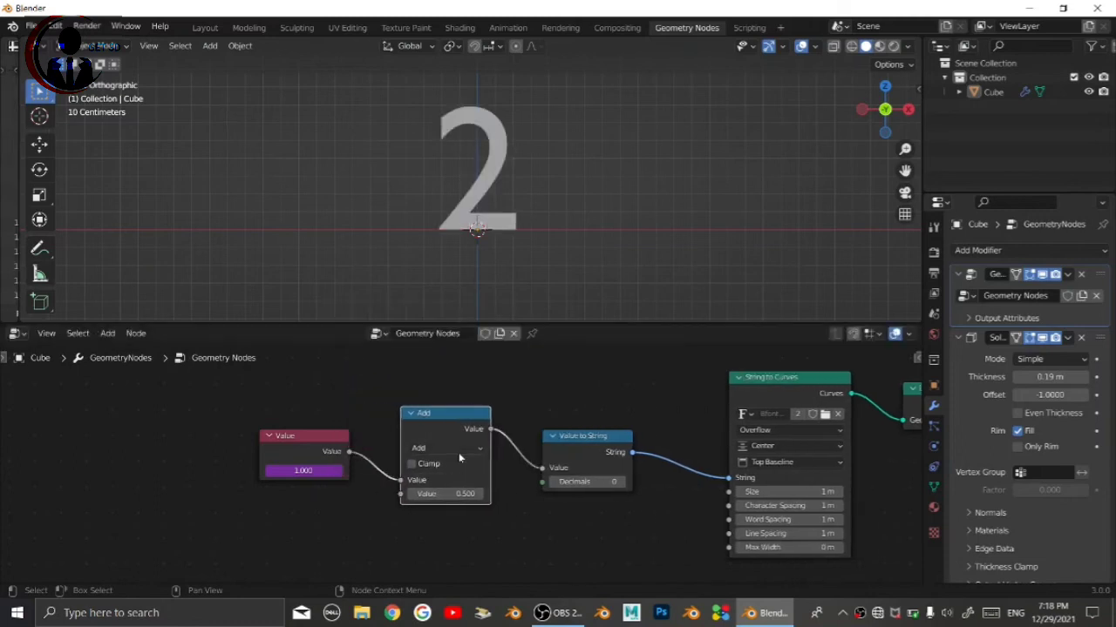
pyautogui.click(457, 451)
pyautogui.click(454, 303)
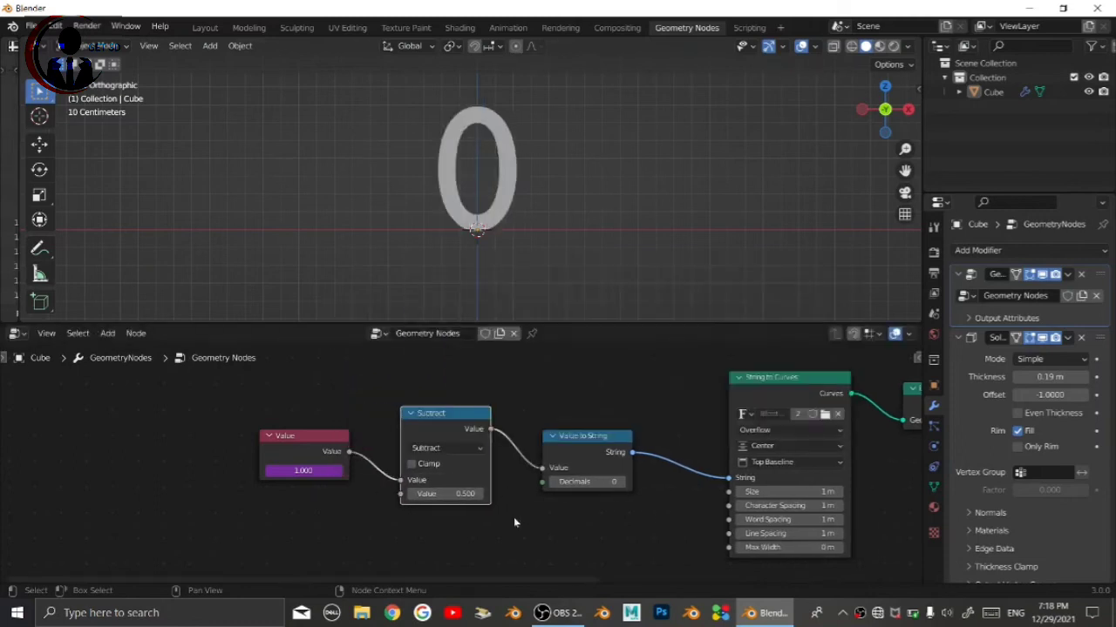
# Set the decimals of the Value to String node to 1
pyautogui.moveTo(513, 516); pyautogui.dragTo(436, 563, button='middle')
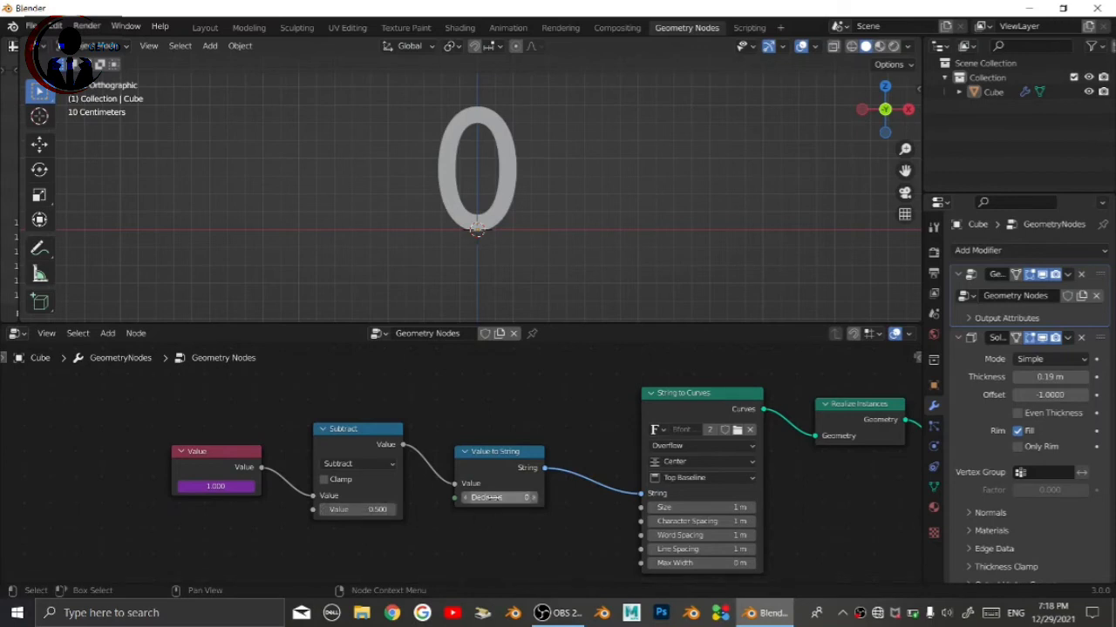
pyautogui.moveTo(493, 498)
pyautogui.mouseDown()
pyautogui.moveTo(534, 498)
pyautogui.moveTo(501, 499)
pyautogui.mouseUp()
pyautogui.click(497, 500)
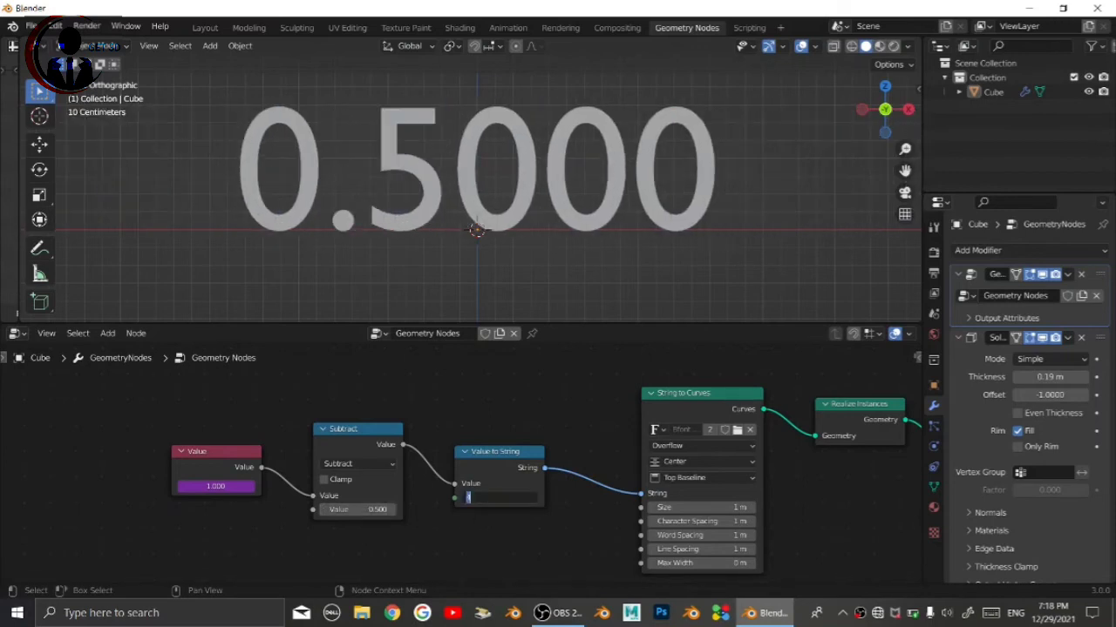
pyautogui.write('1')
pyautogui.press('Return')
# Set the Subtract node's second value to 20
pyautogui.click(357, 509)
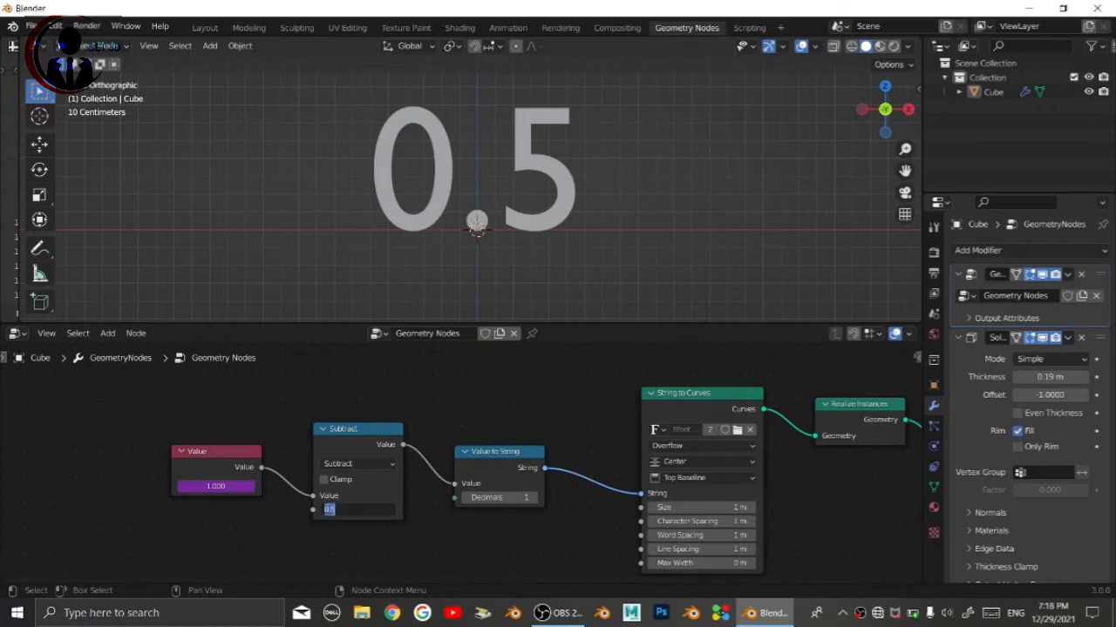
pyautogui.write('20')
pyautogui.press('Return')
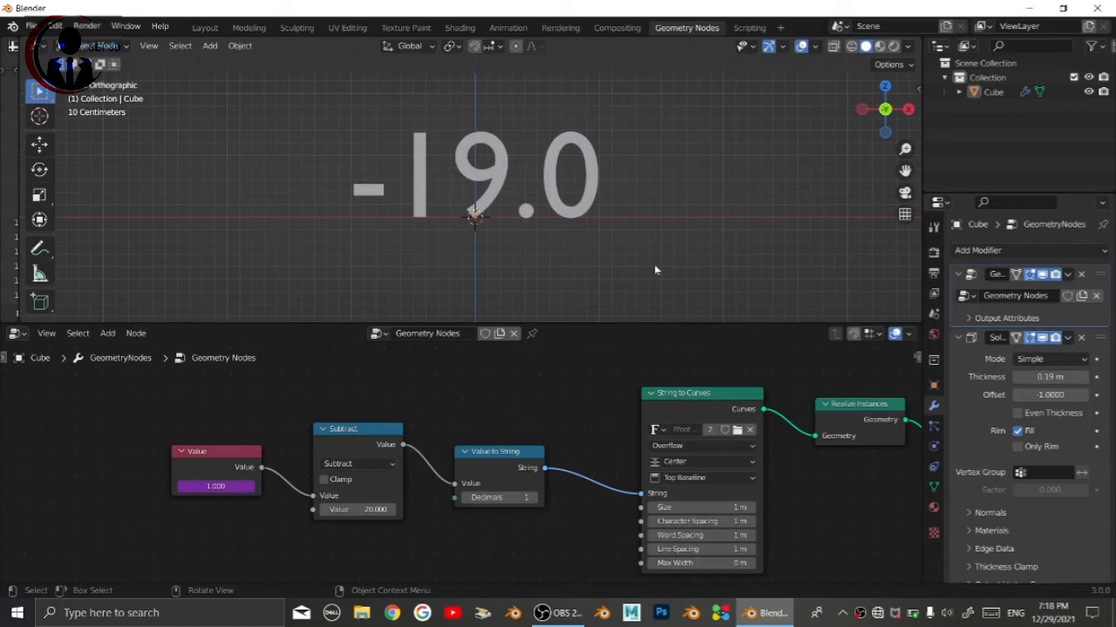
# Set the Subtract node's second value to 100, play the counter animation, and return to the first frame
pyautogui.click(357, 509)
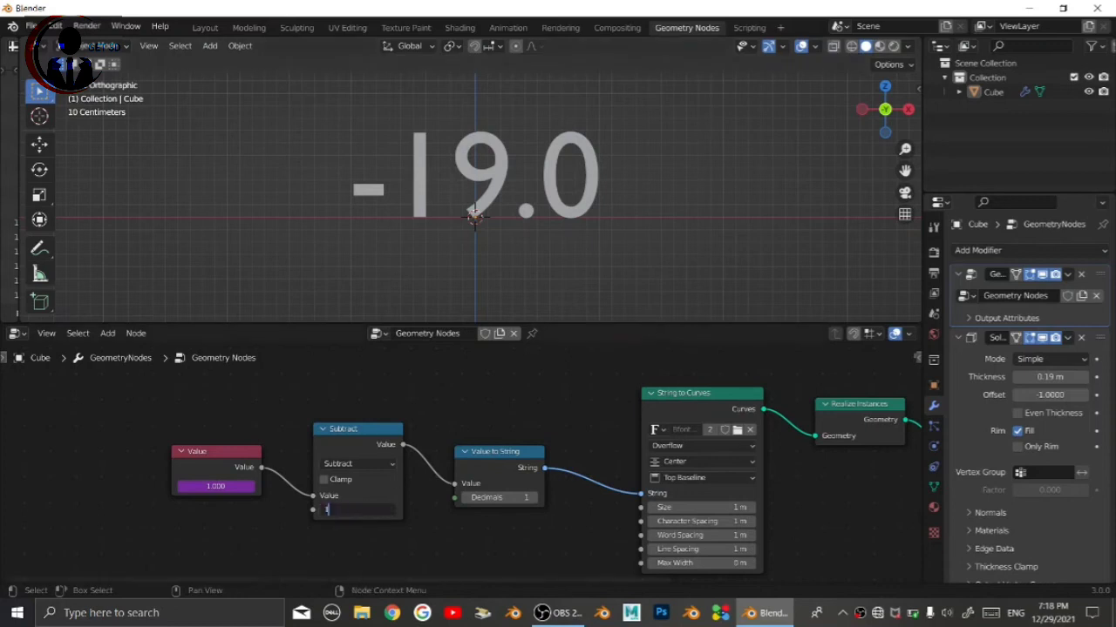
pyautogui.write('100')
pyautogui.press('Return')
pyautogui.press('space')
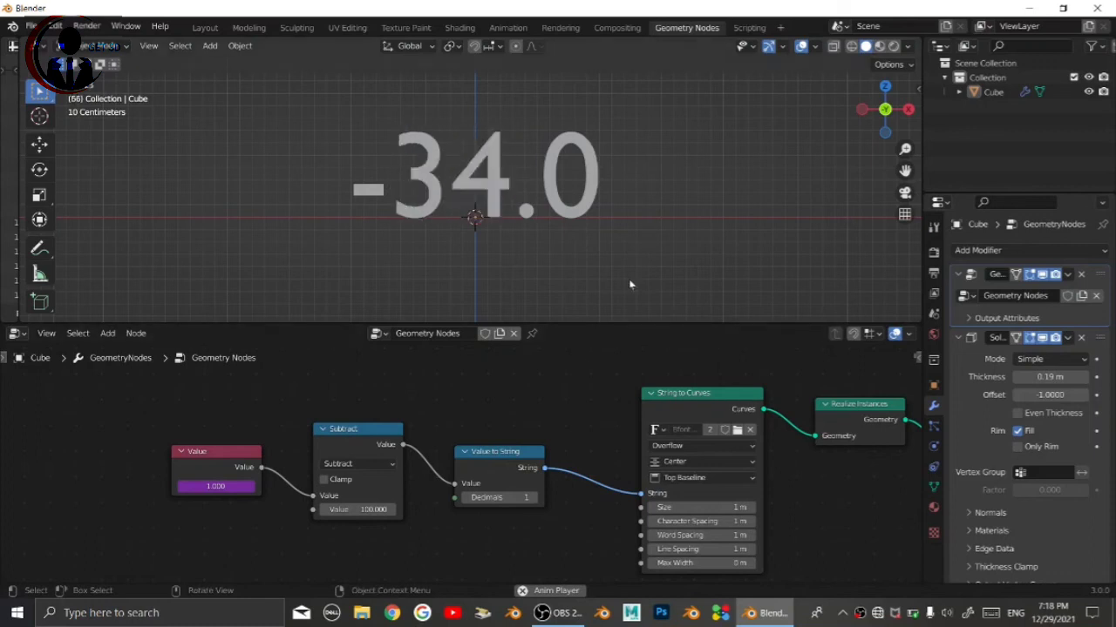
pyautogui.press('space')
pyautogui.hotkey('shift', 'Left')
# Play the extruded counter in a perspective view, stop it, and return to the front view
pyautogui.scroll(1, 628, 281)
pyautogui.keyDown('shift'); pyautogui.moveTo(607, 215); pyautogui.dragTo(628, 283, button='middle'); pyautogui.keyUp('shift')
pyautogui.scroll(2, 511, 217)
pyautogui.press('space')
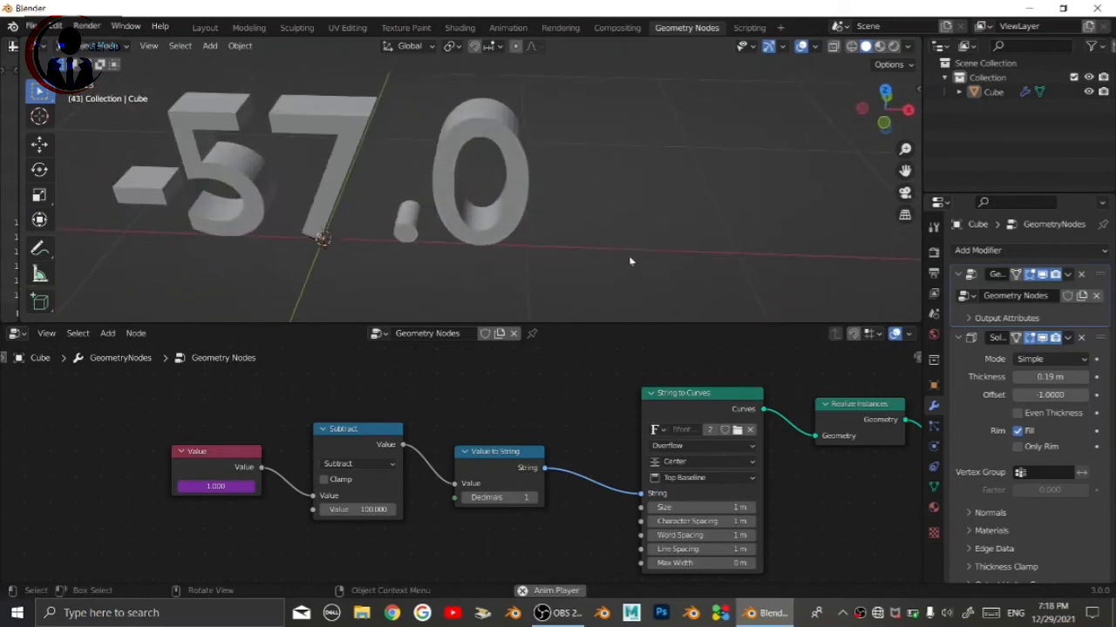
pyautogui.press('KP_1')
pyautogui.scroll(-3, 541, 183)
pyautogui.keyDown('shift'); pyautogui.moveTo(518, 184); pyautogui.dragTo(573, 193, button='middle'); pyautogui.keyUp('shift')
pyautogui.scroll(2, 576, 193)
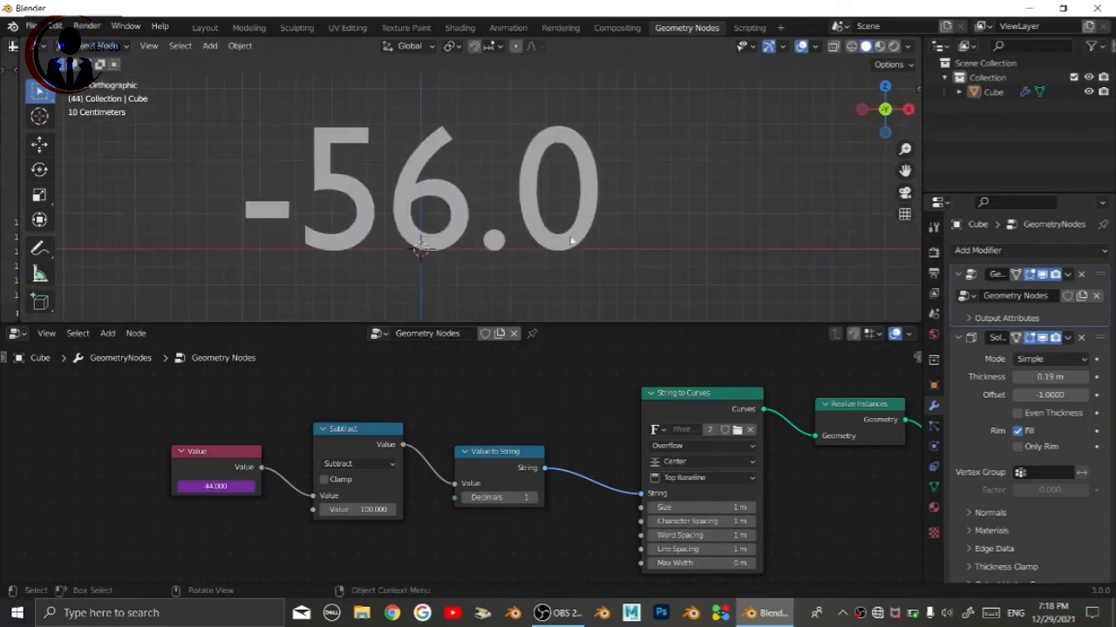
pyautogui.click(570, 240)
pyautogui.moveTo(661, 516); pyautogui.dragTo(313, 469, button='middle')
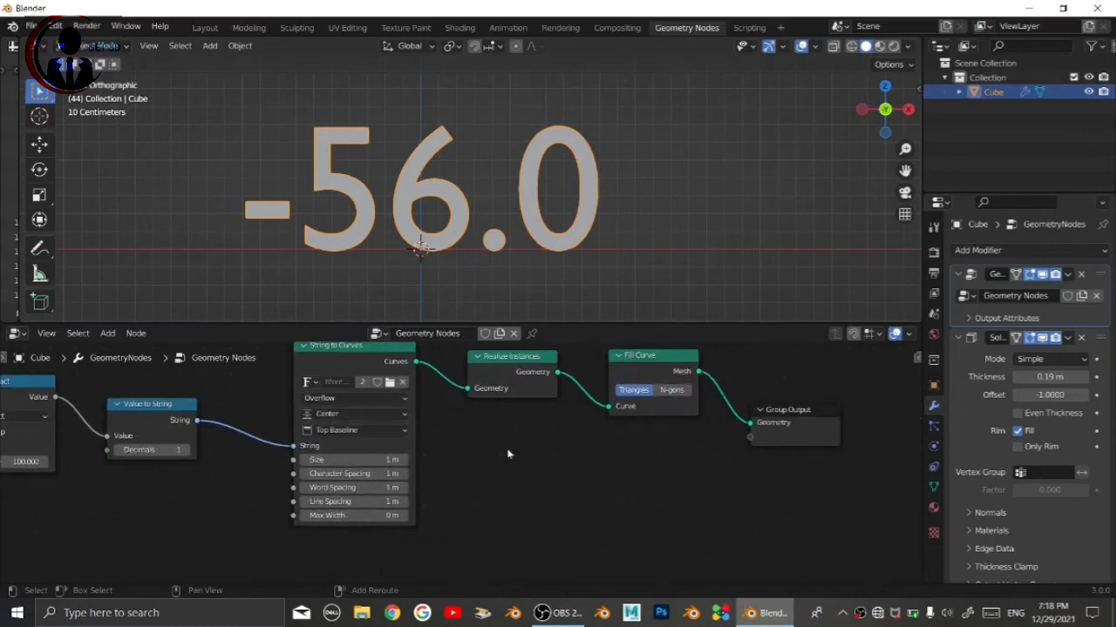
pyautogui.moveTo(772, 497); pyautogui.dragTo(809, 517, button='middle')
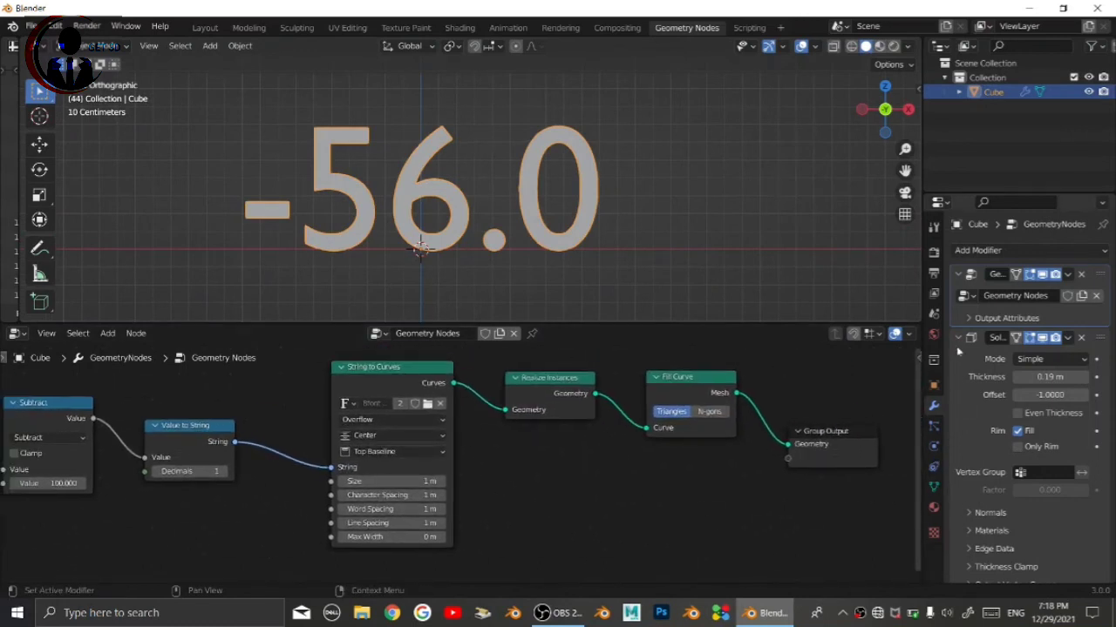
pyautogui.click(959, 338)
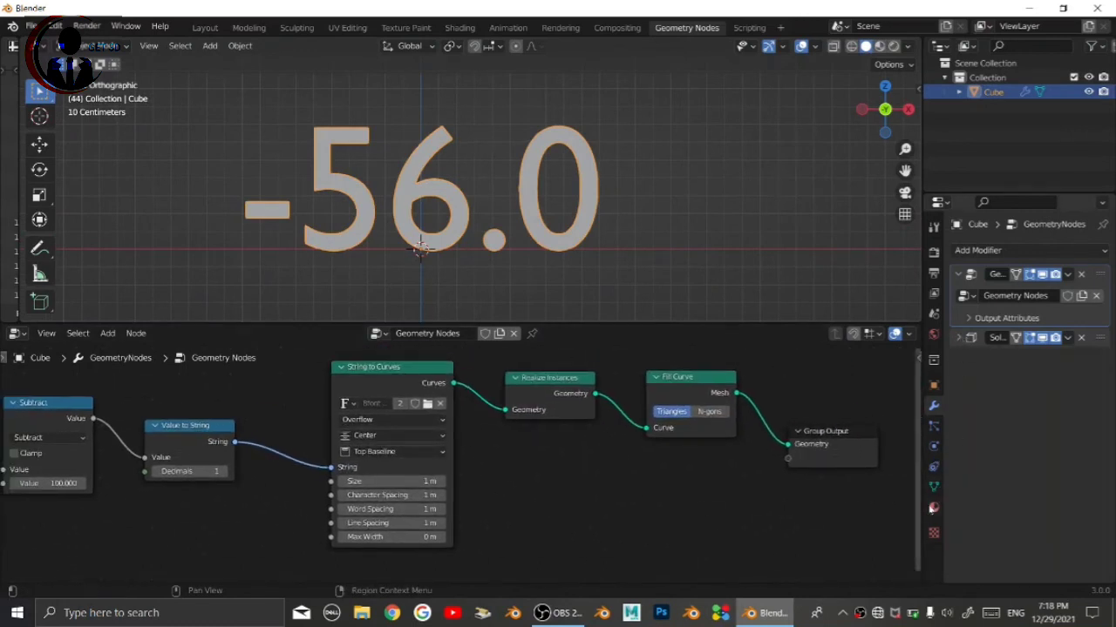
pyautogui.click(934, 466)
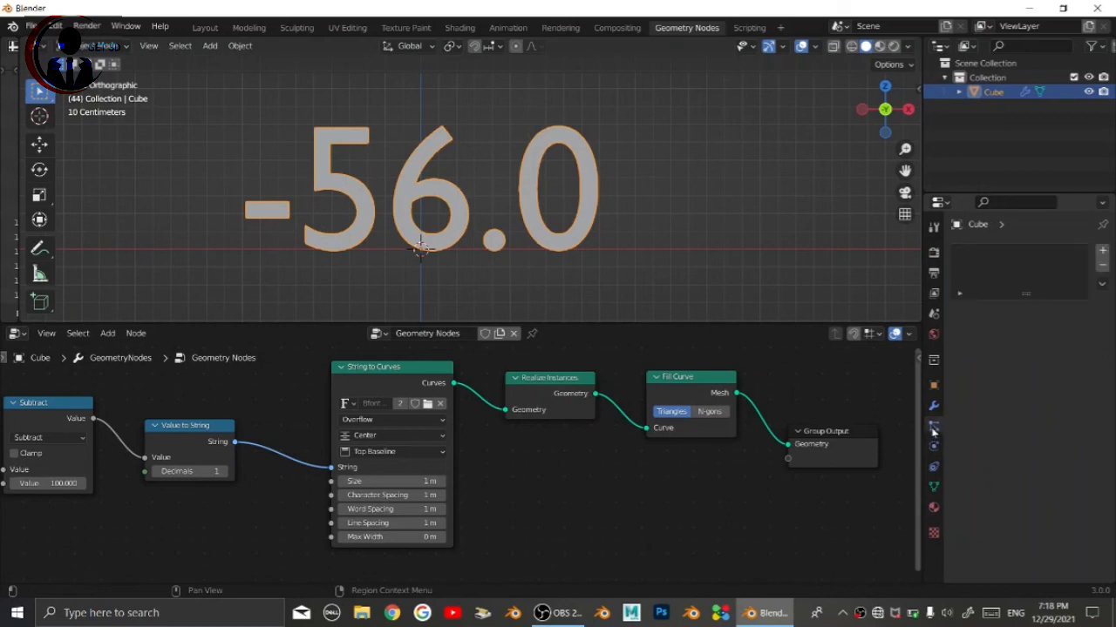
pyautogui.keyDown('shift'); pyautogui.moveTo(473, 224); pyautogui.dragTo(535, 195, button='middle'); pyautogui.keyUp('shift')
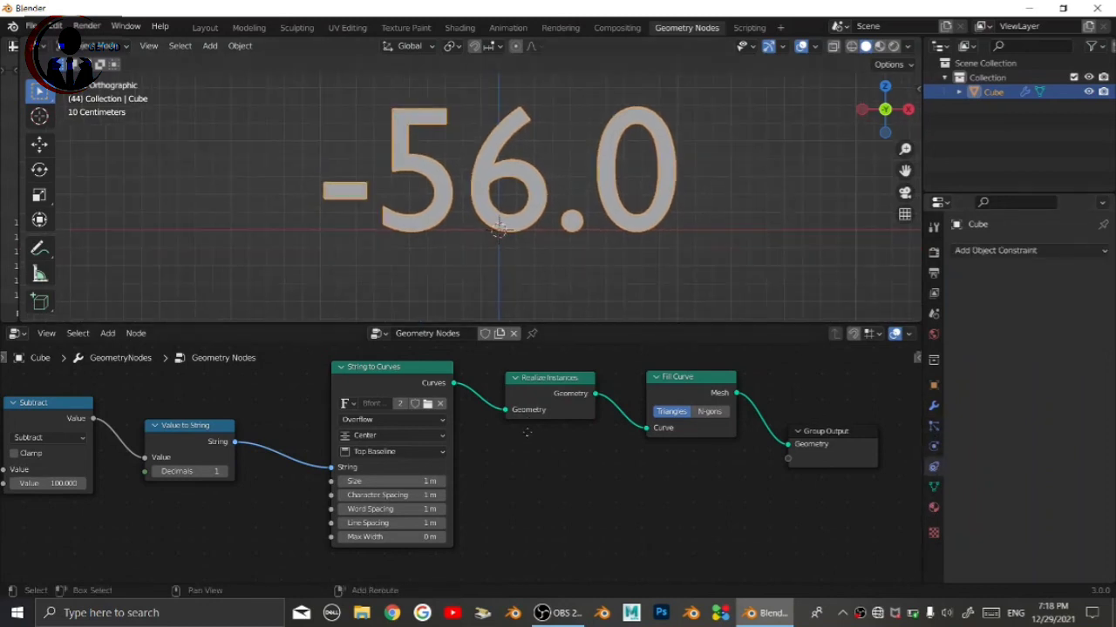
# Load the Goudy Stout Regular font into the String to Curves node and play the counter in perspective
pyautogui.moveTo(574, 353); pyautogui.dragTo(655, 397, button='middle')
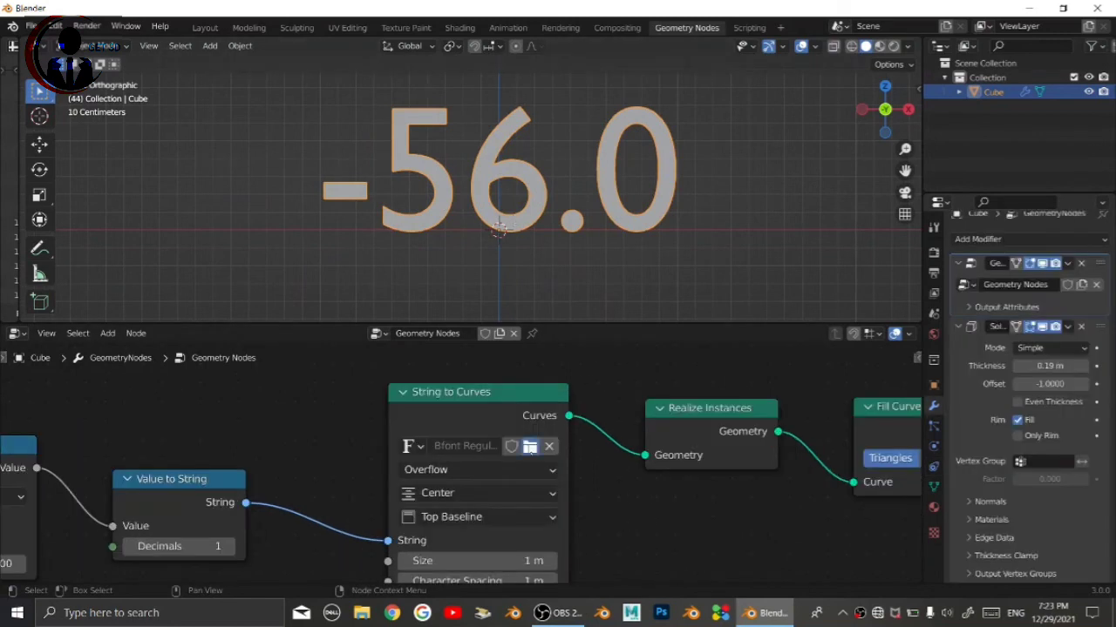
pyautogui.click(529, 446)
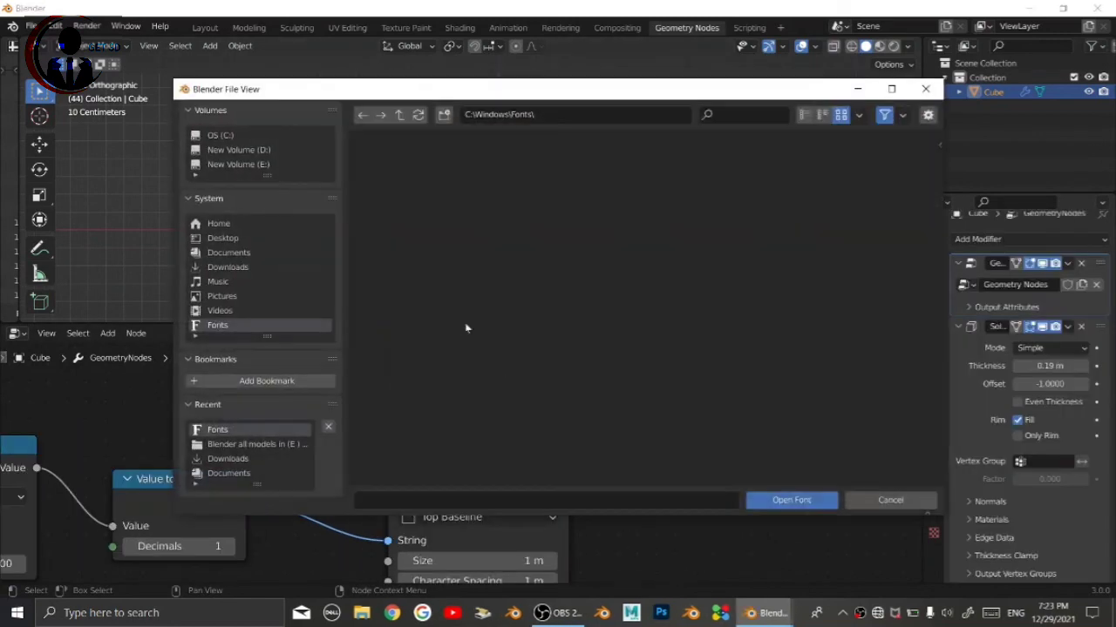
pyautogui.scroll(-5, 480, 323)
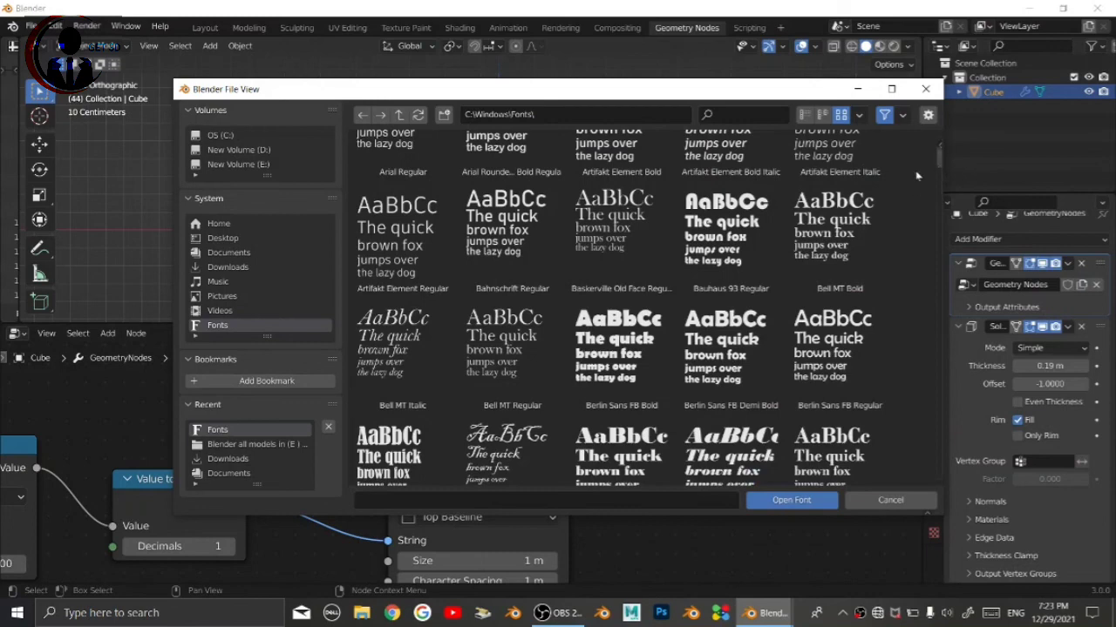
pyautogui.moveTo(938, 158); pyautogui.dragTo(938, 303)
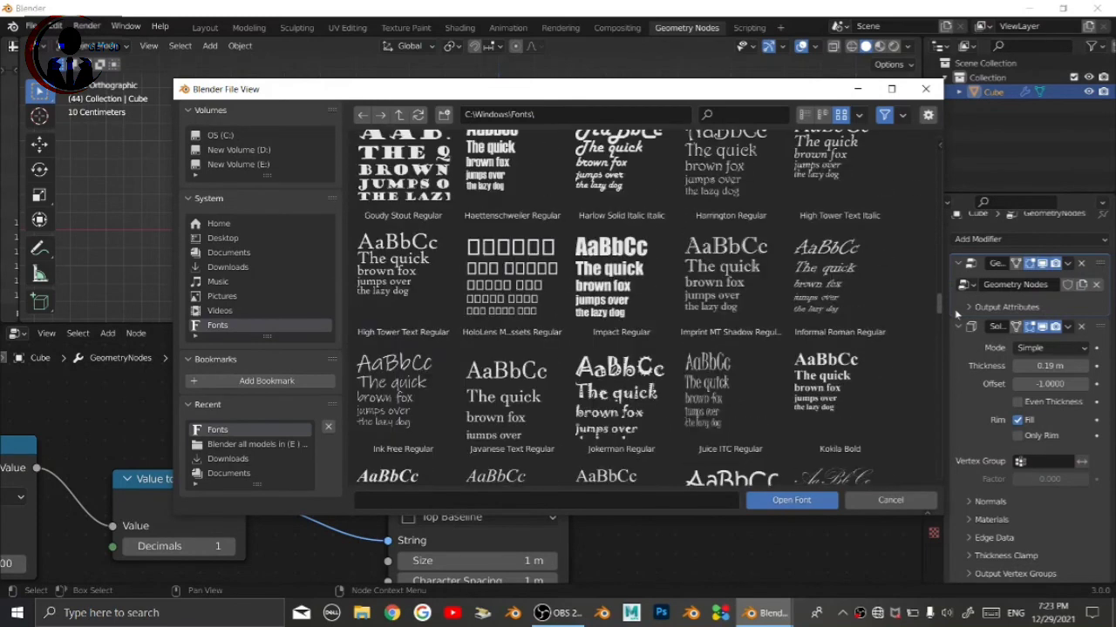
pyautogui.click(380, 148)
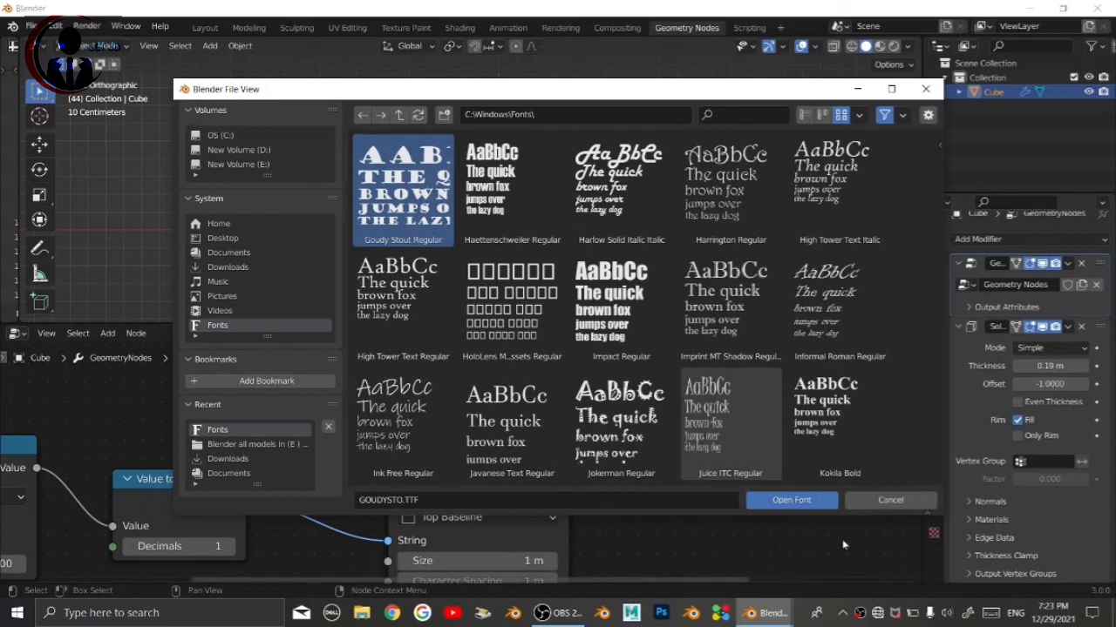
pyautogui.click(815, 500)
pyautogui.scroll(3, 674, 246)
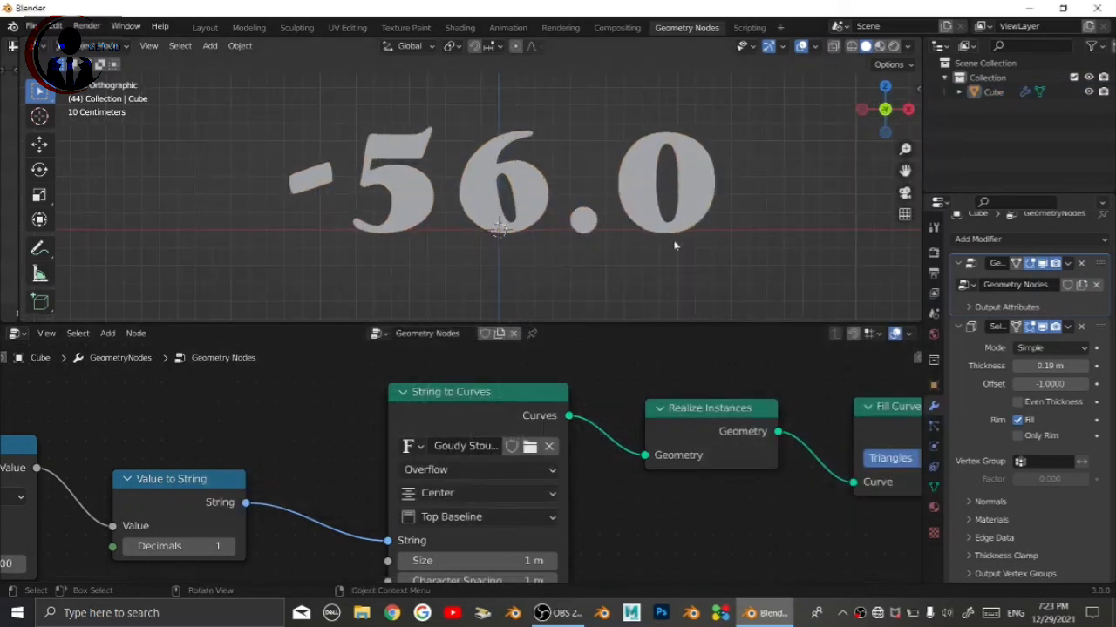
pyautogui.press('space')
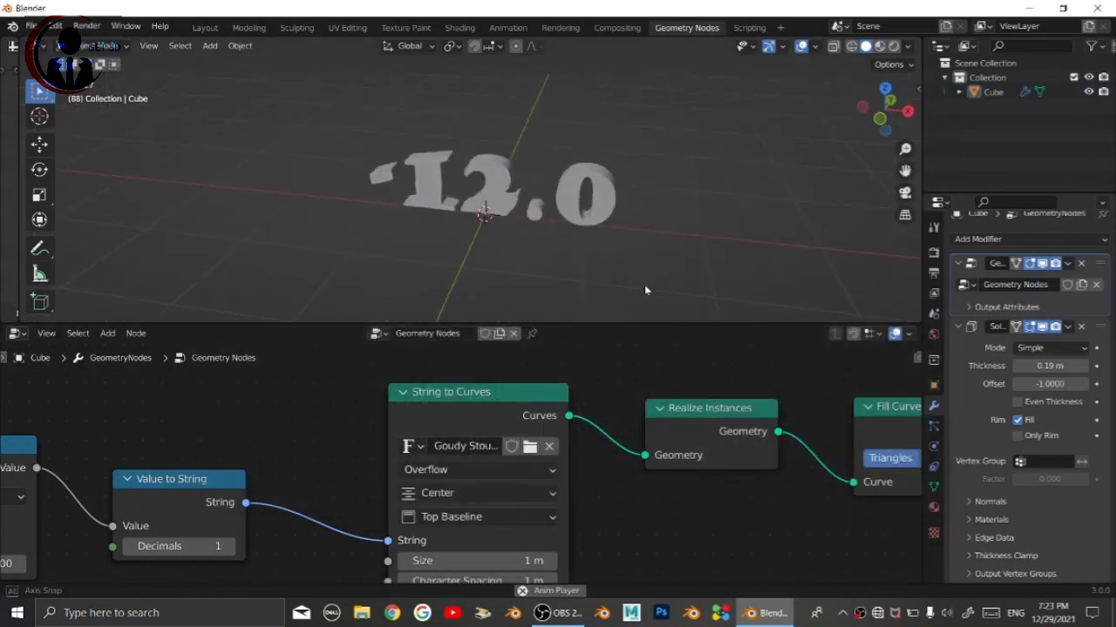